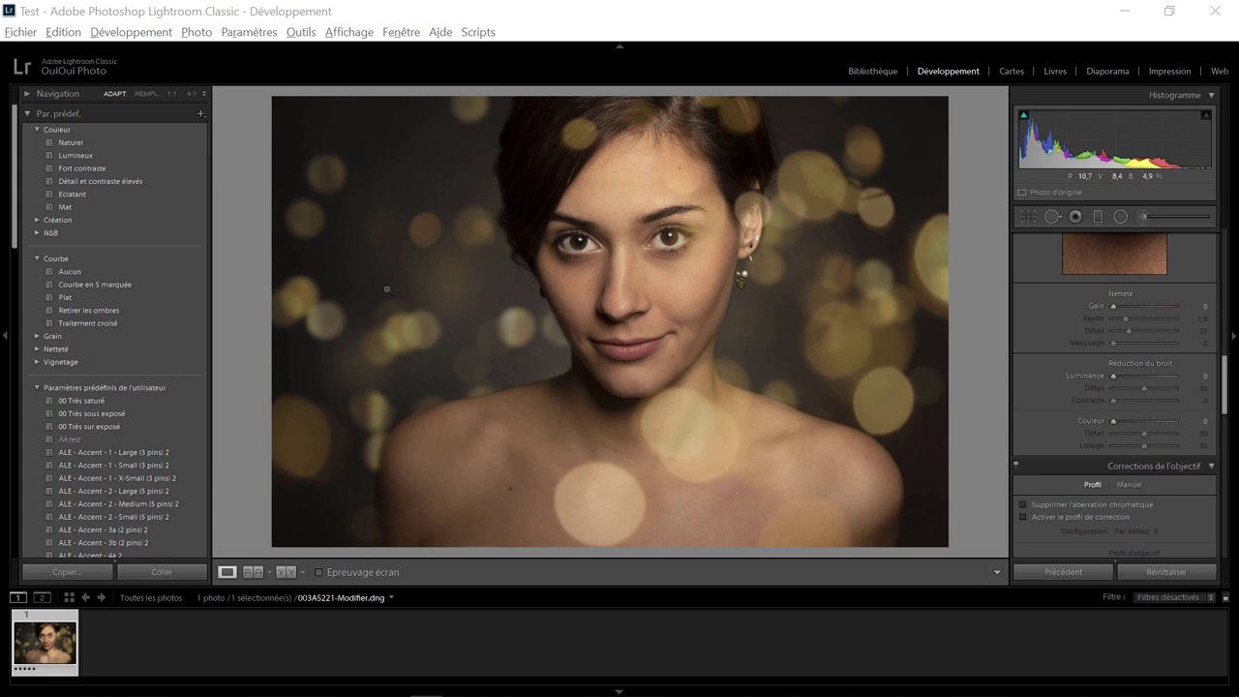
# - Browse the Develop commands without choosing one, then scroll the right panel up to Réglages de base
pyautogui.click(152, 35)
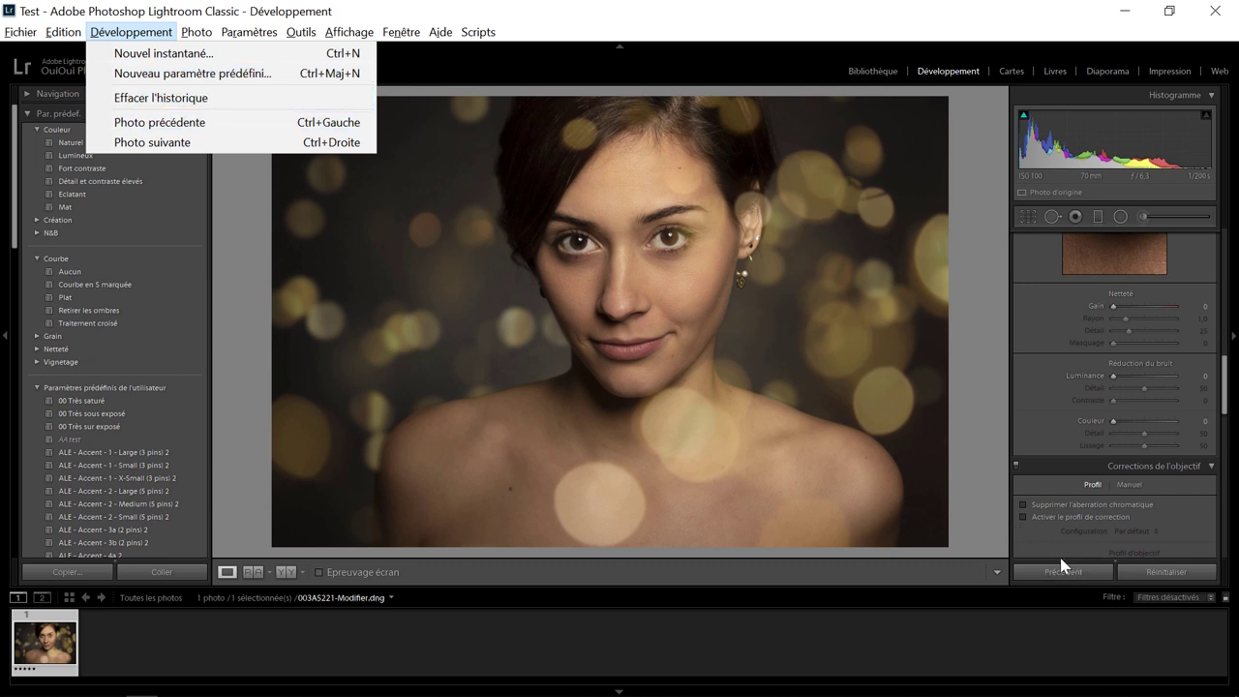
pyautogui.click(993, 499)
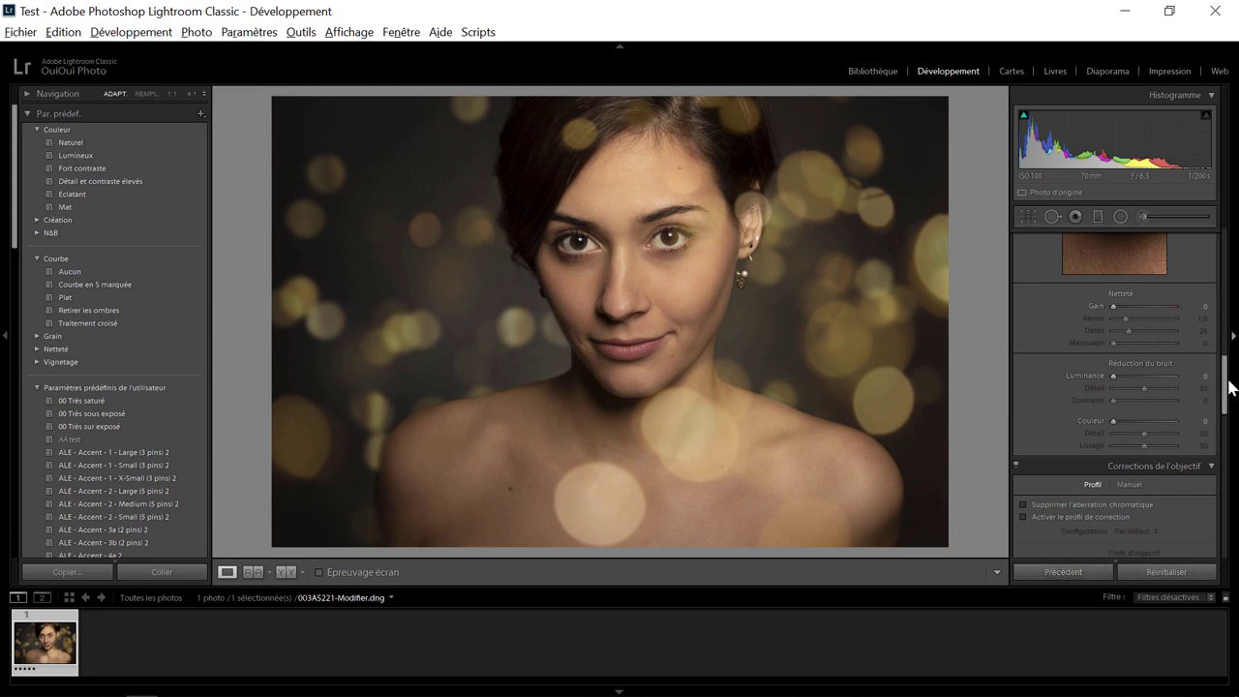
pyautogui.moveTo(1227, 385)
pyautogui.mouseDown()
pyautogui.moveTo(1226, 414)
pyautogui.moveTo(1216, 250)
pyautogui.mouseUp()
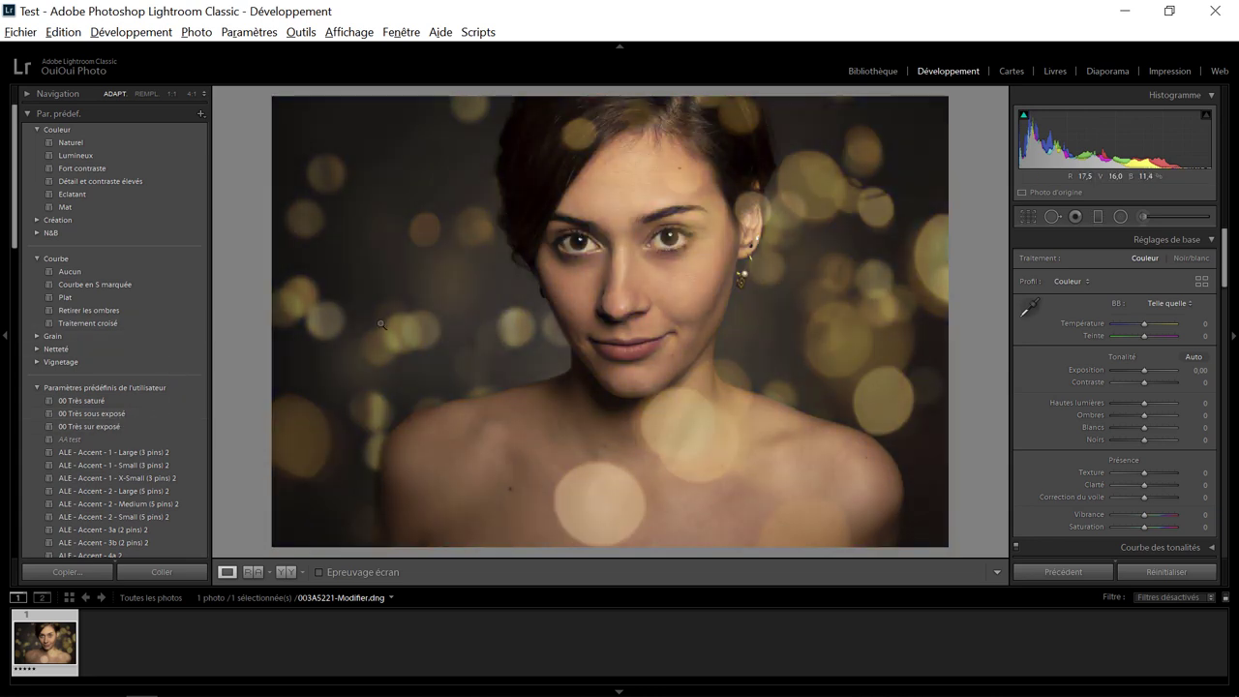
# - In Préférences > Paramètres prédéfinis, set Principal to the user preset 00 Très sur exposé instead of camera settings
pyautogui.click(65, 33)
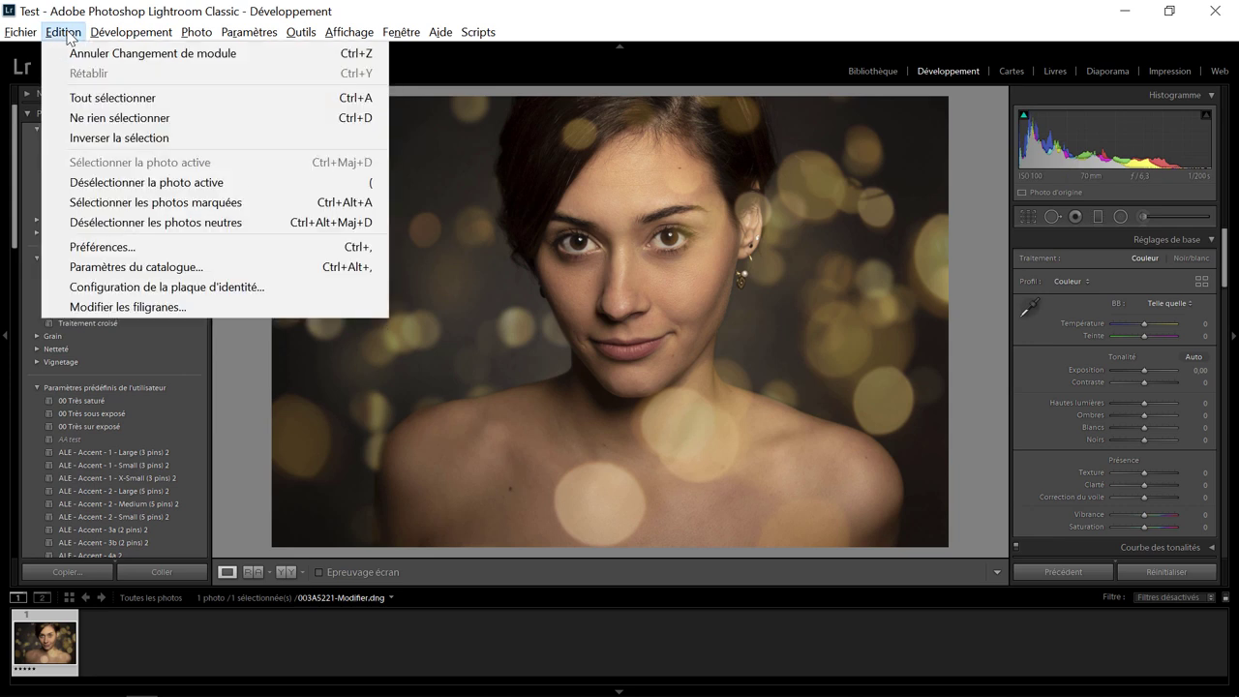
pyautogui.click(89, 248)
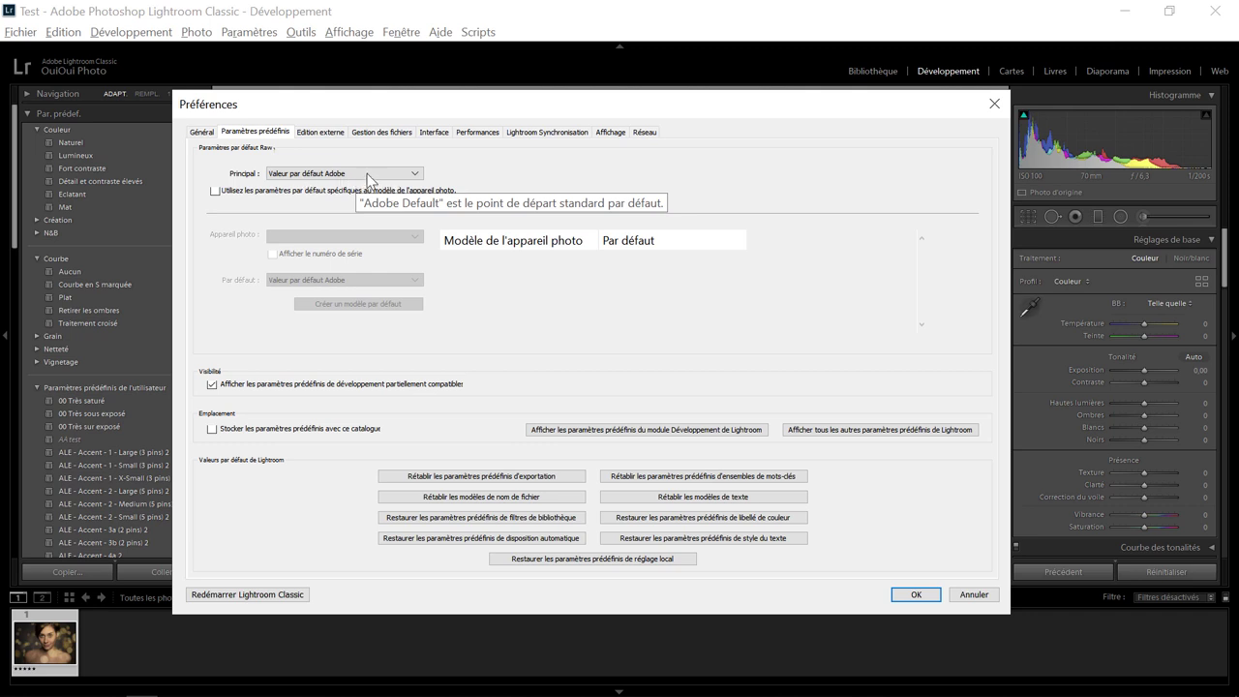
pyautogui.click(367, 174)
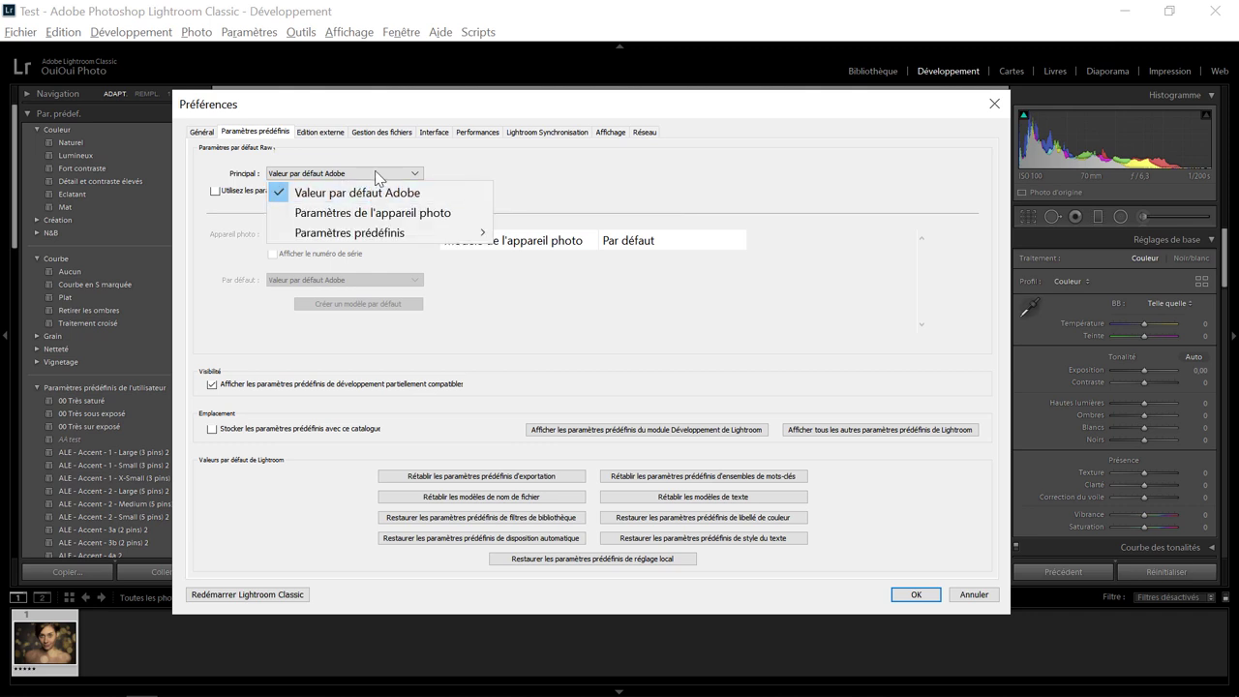
pyautogui.click(378, 174)
pyautogui.click(378, 174)
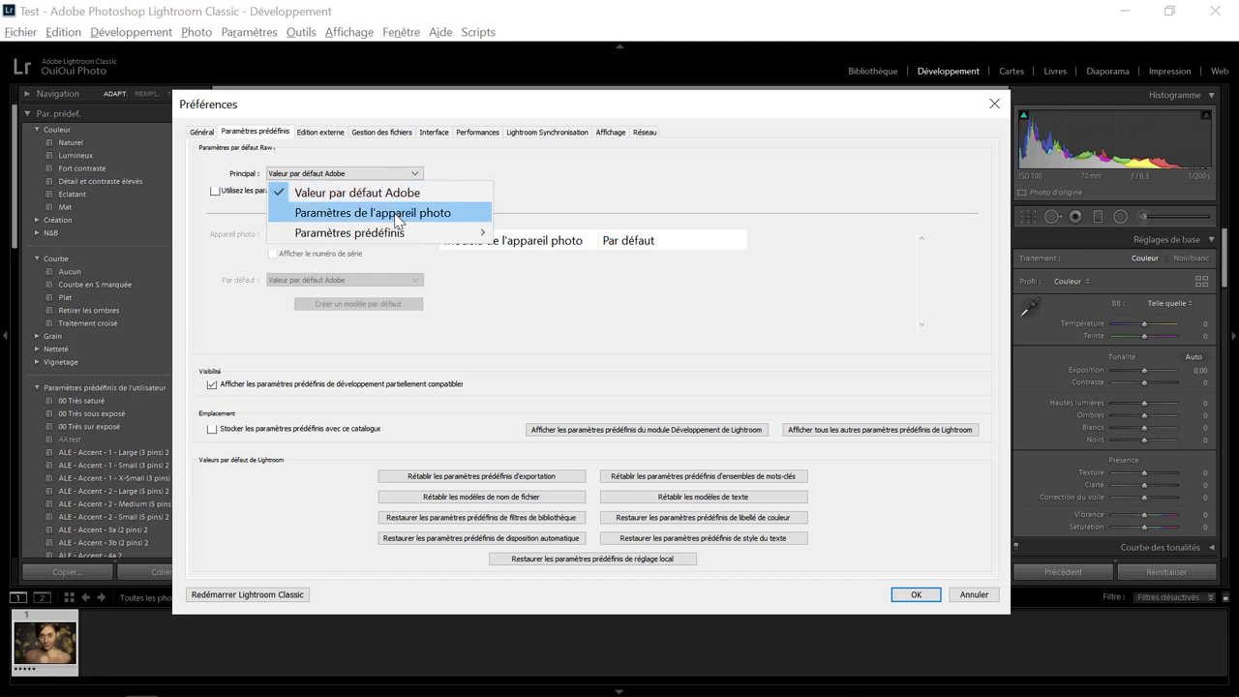
pyautogui.click(395, 213)
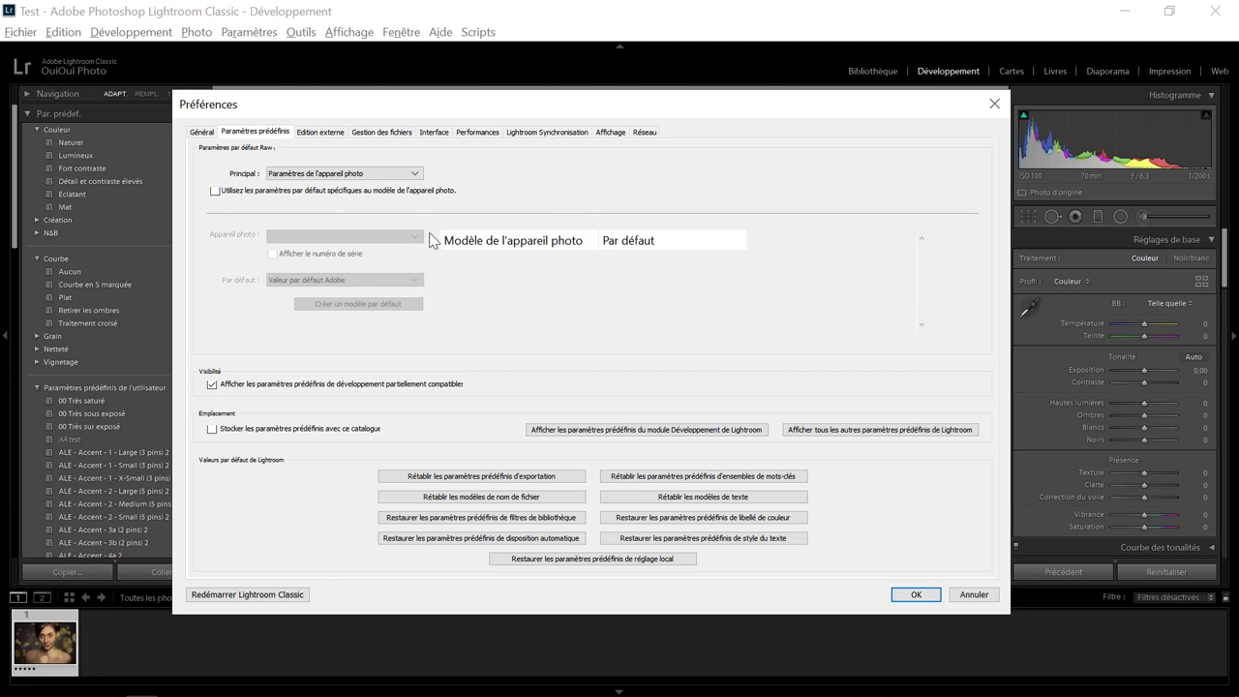
pyautogui.click(416, 177)
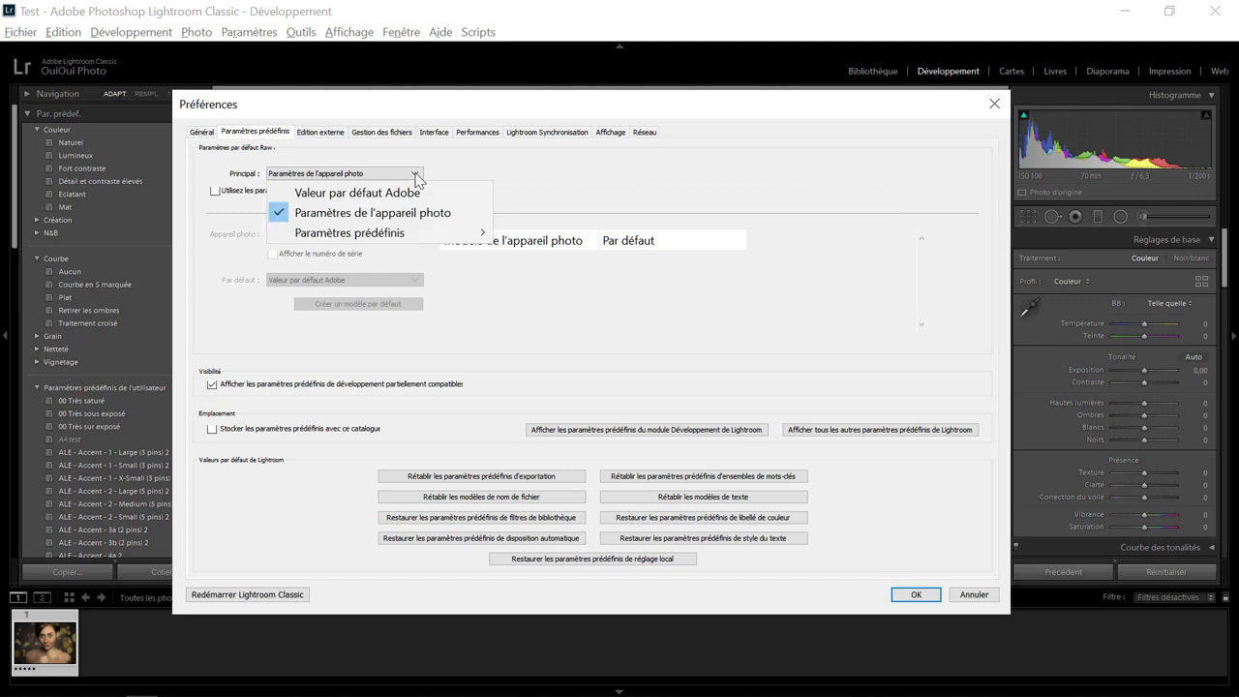
pyautogui.moveTo(377, 232)
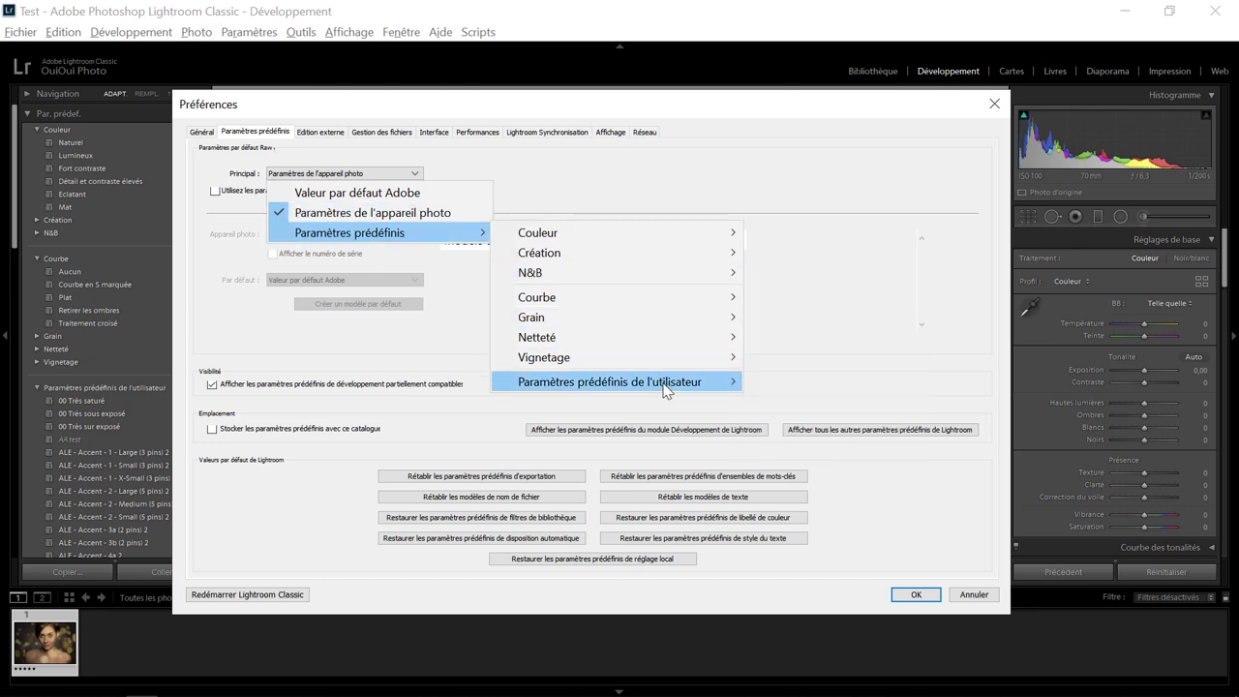
pyautogui.moveTo(610, 381)
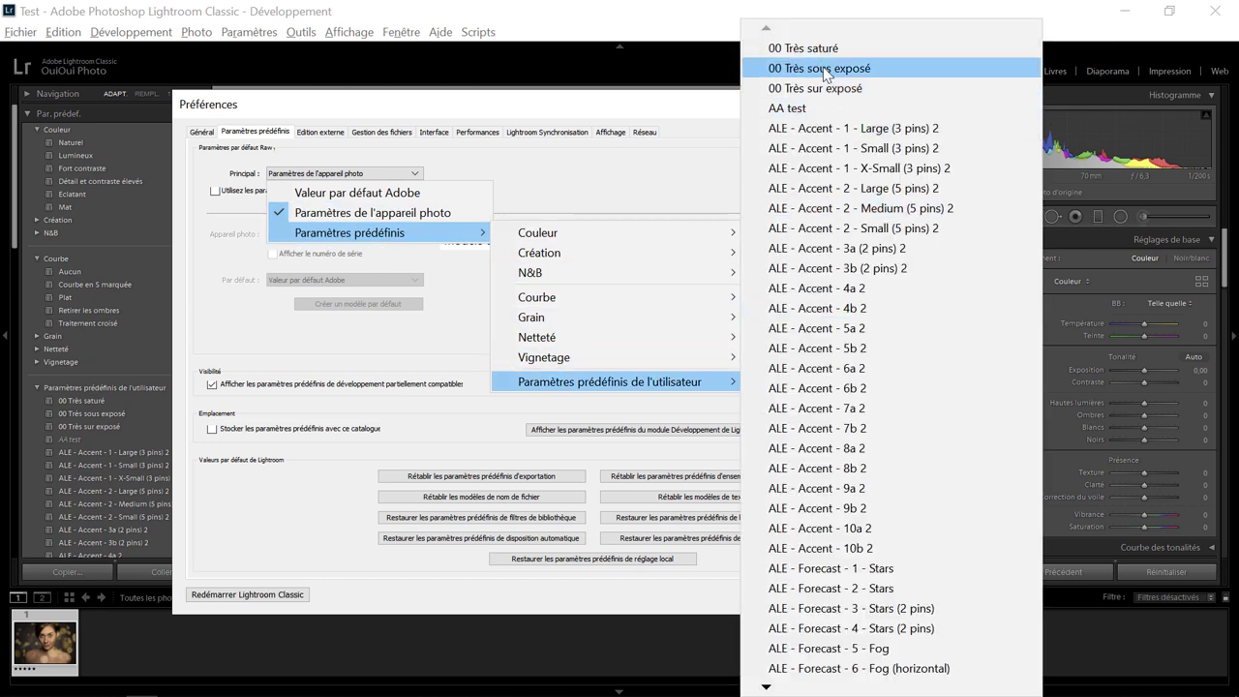
pyautogui.click(802, 90)
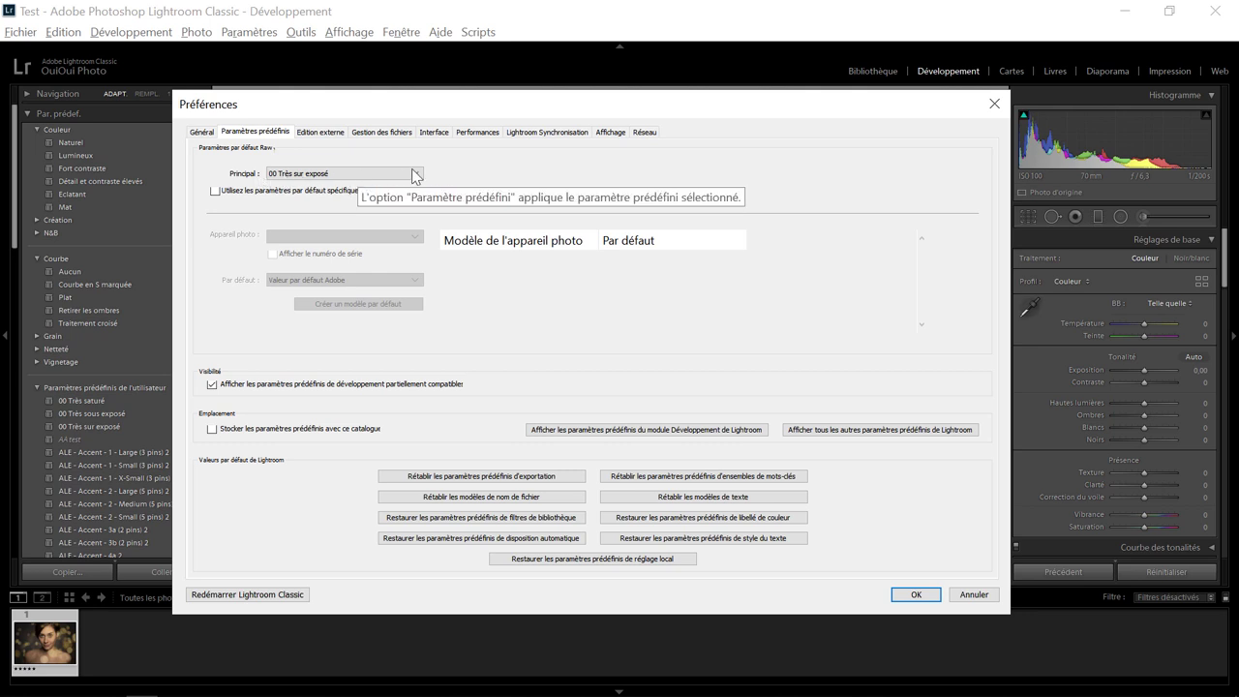
# - Confirm the Preferences with OK and import the three raw photos with Ctrl+Shift+I
pyautogui.click(931, 593)
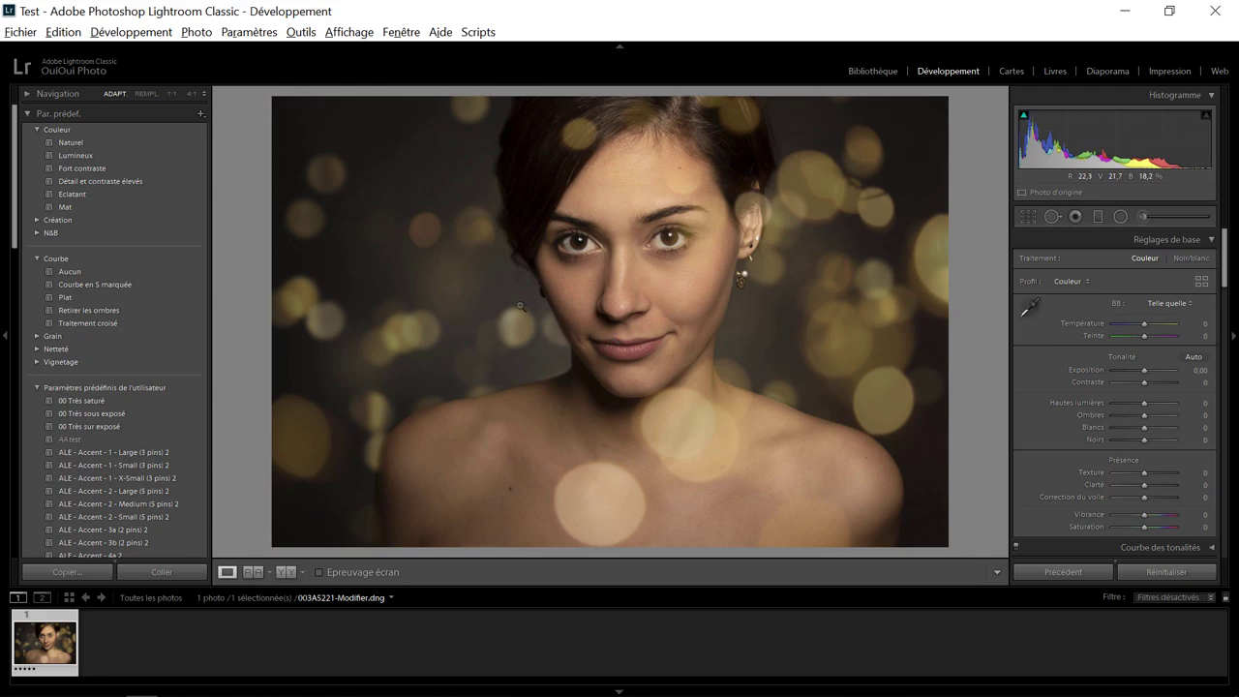
pyautogui.hotkey('ctrl', 'shift', 'i')
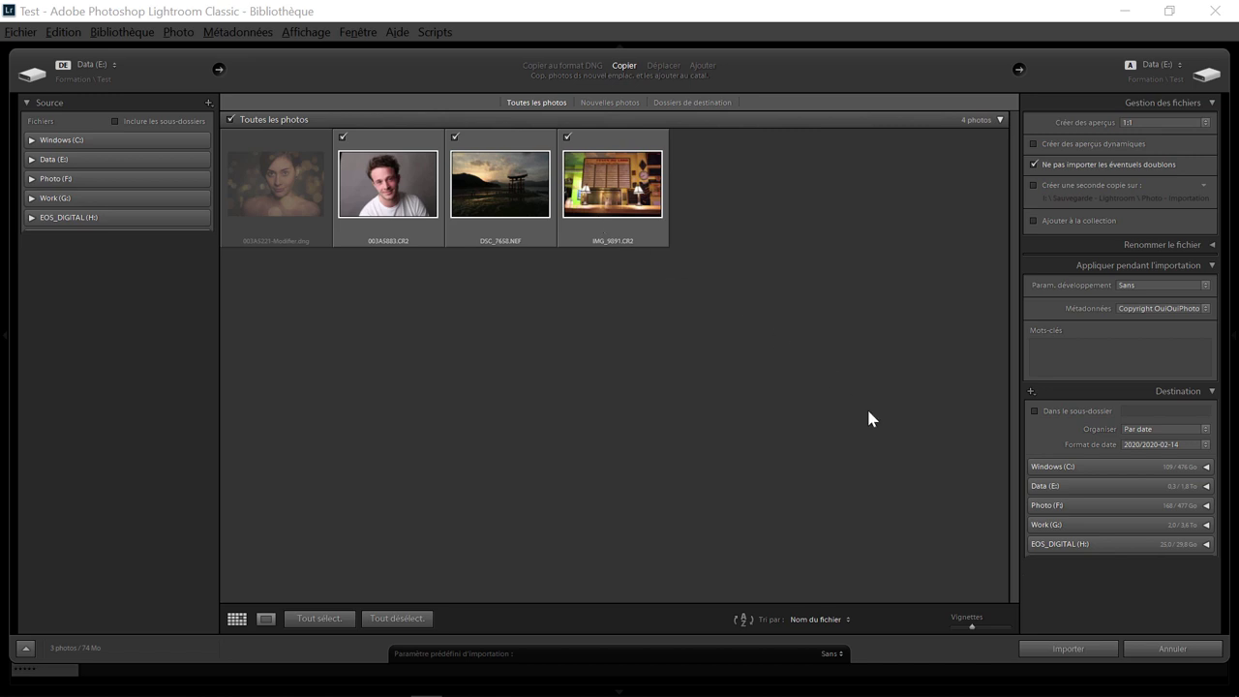
pyautogui.click(1074, 649)
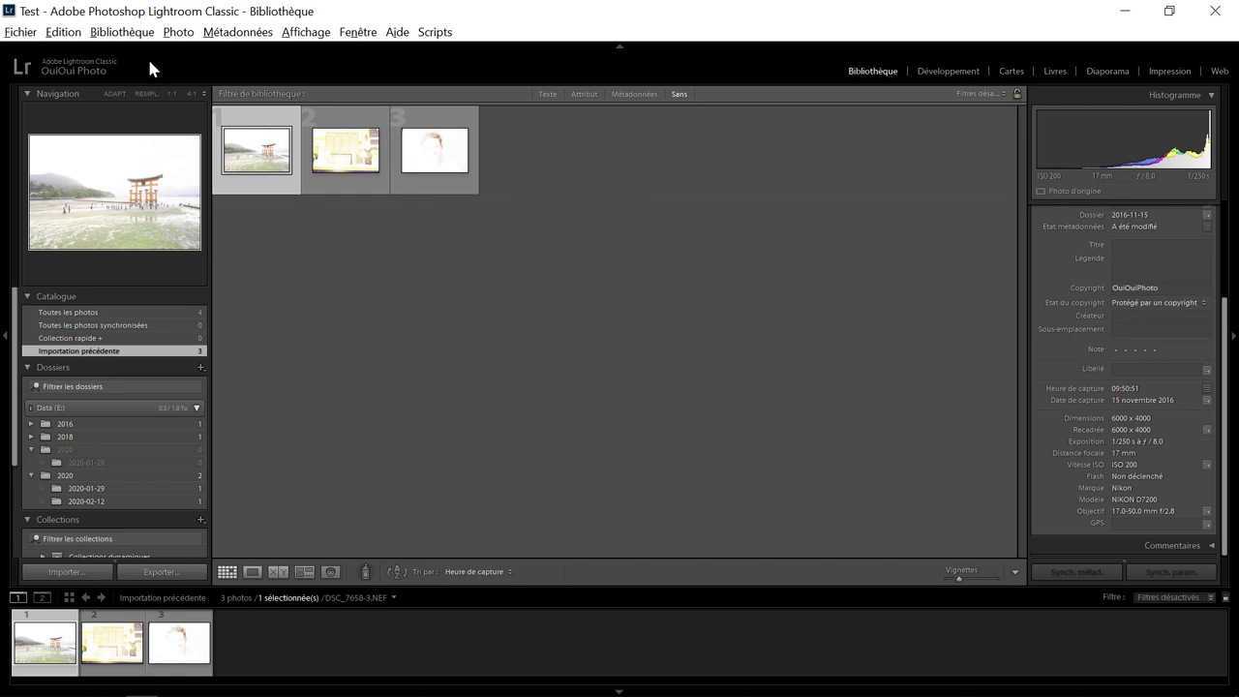
# - Set Principal back to Valeur par défaut Adobe, enable camera-specific defaults, and select Canon EOS 7D Mark II
pyautogui.click(75, 37)
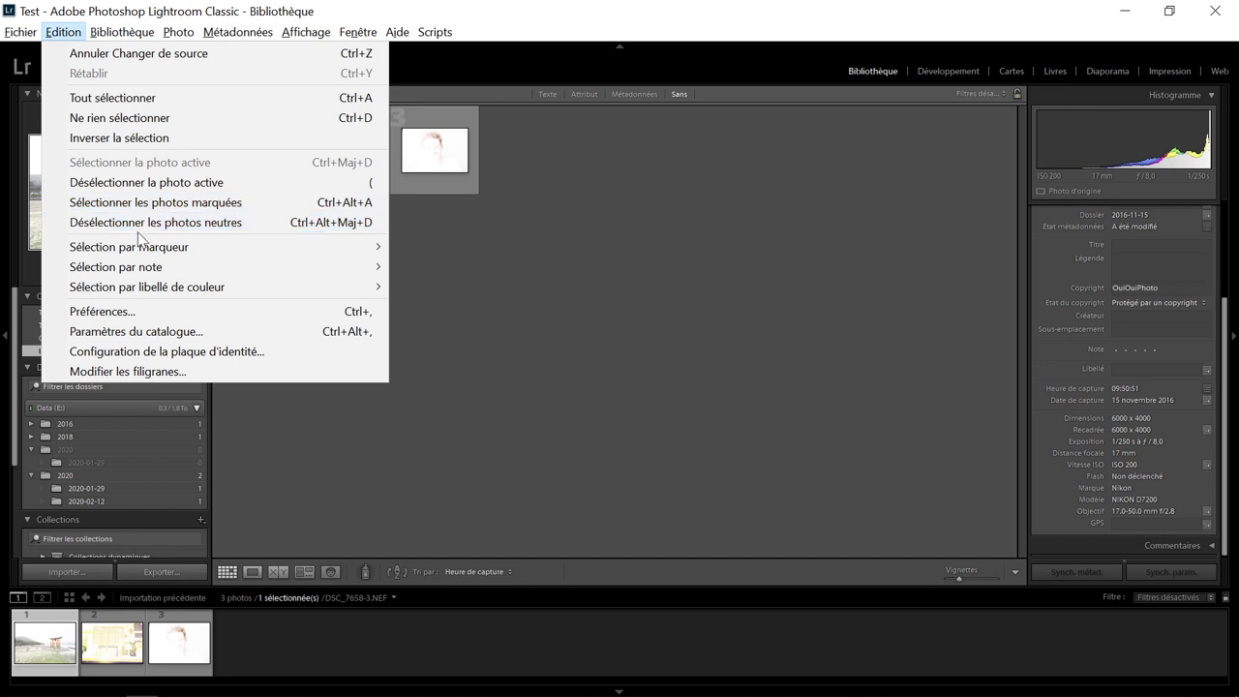
pyautogui.click(116, 310)
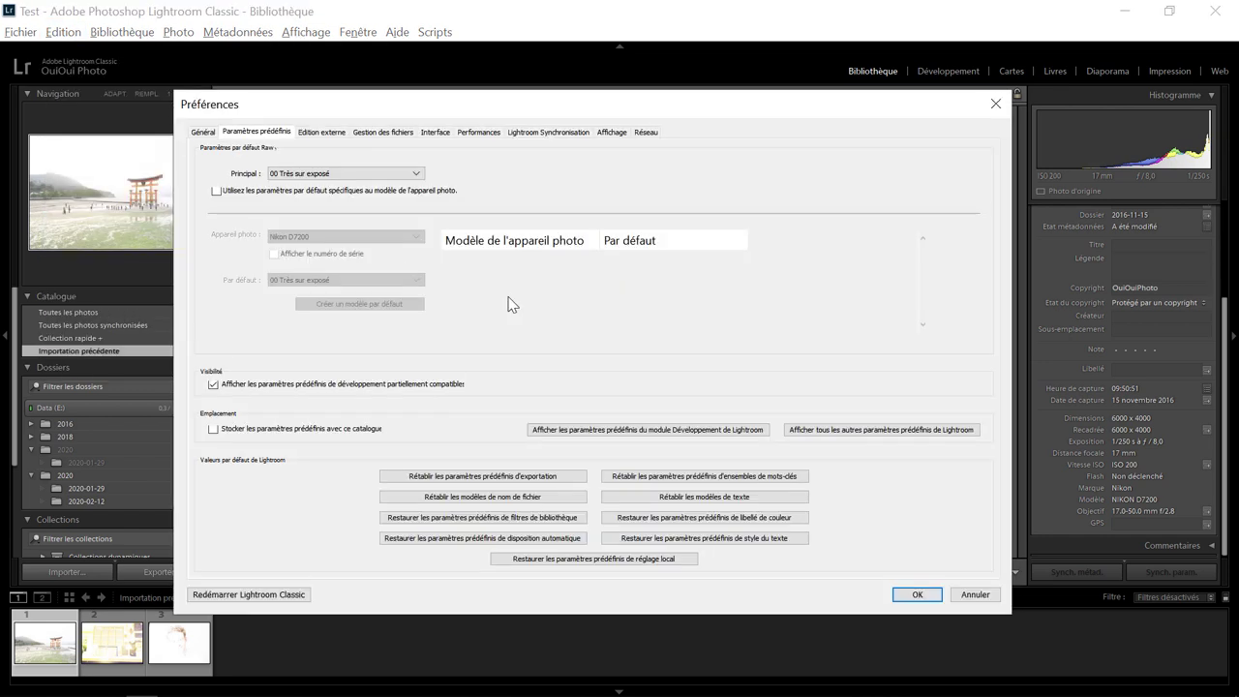
pyautogui.click(397, 174)
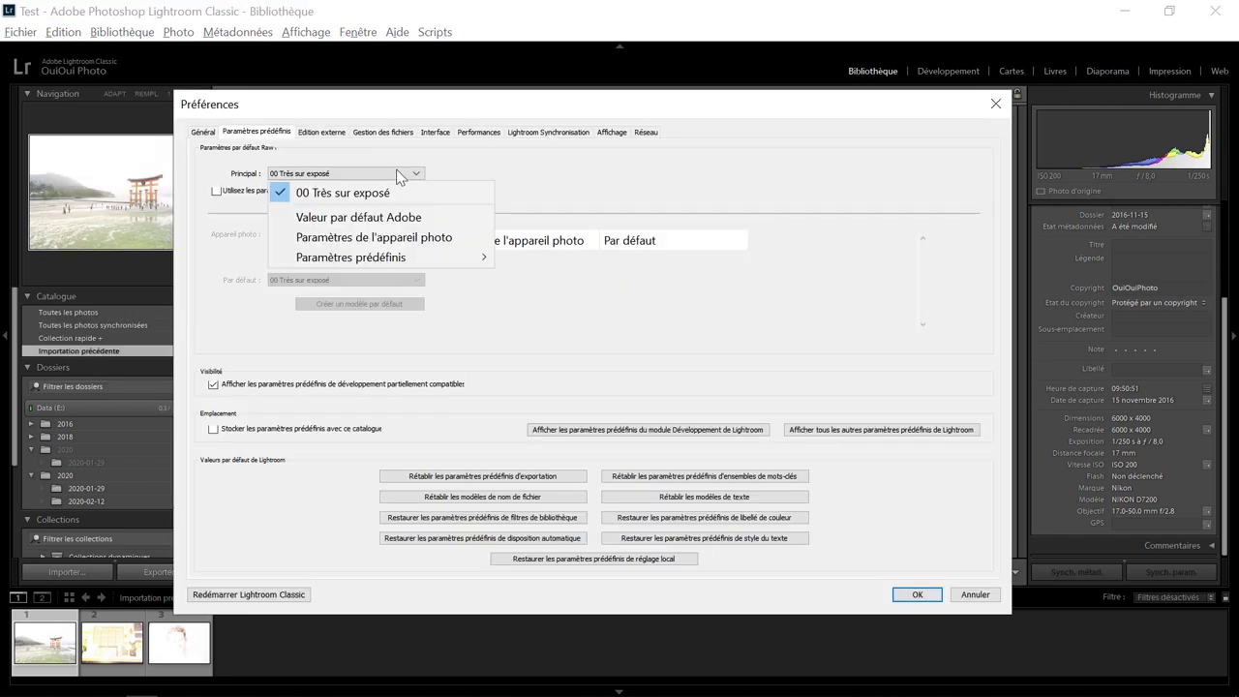
pyautogui.click(369, 219)
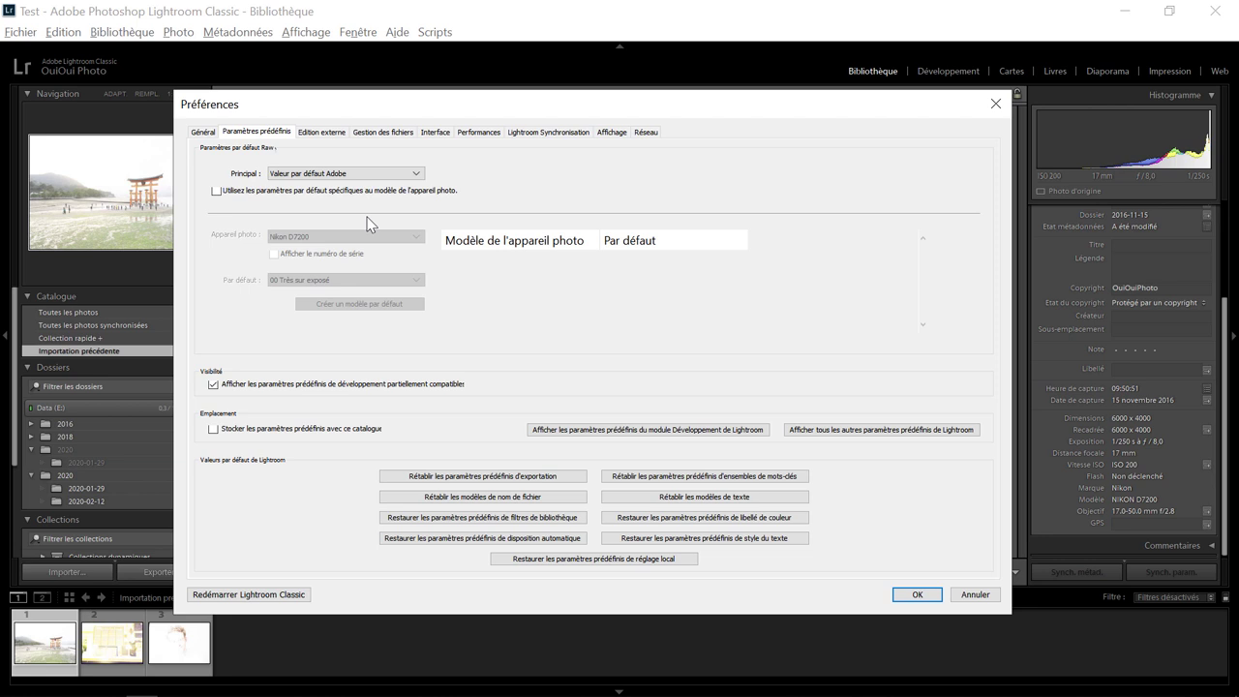
pyautogui.click(244, 193)
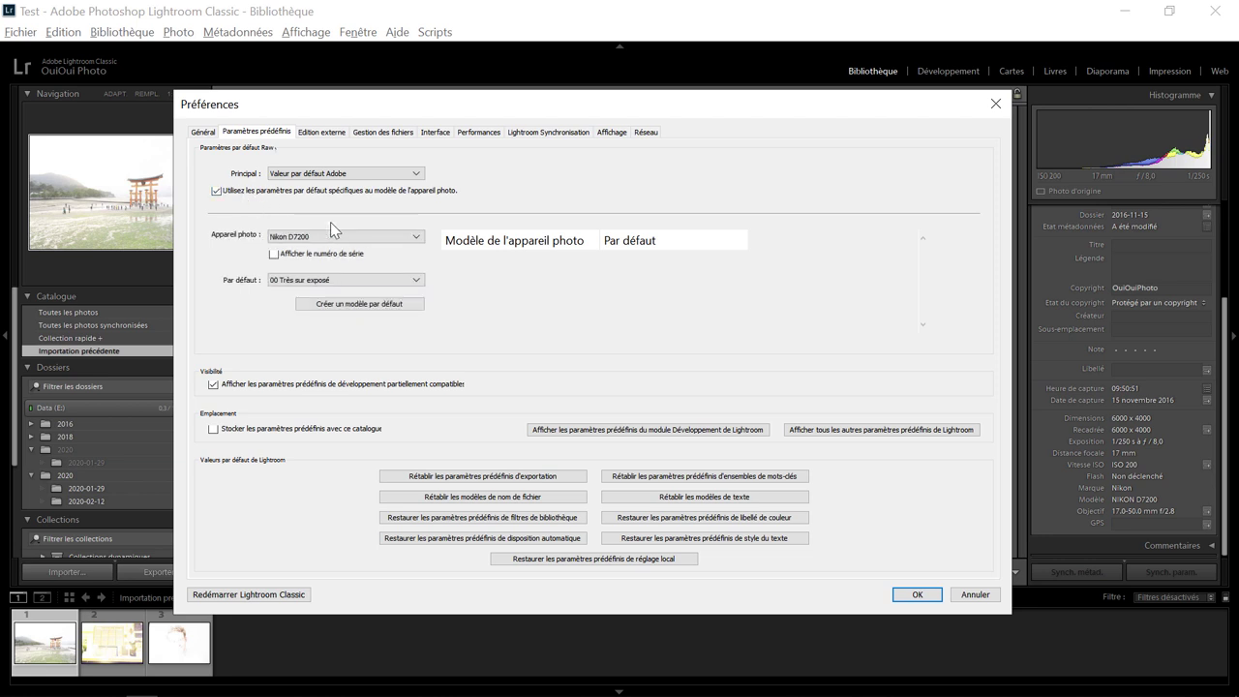
pyautogui.click(348, 233)
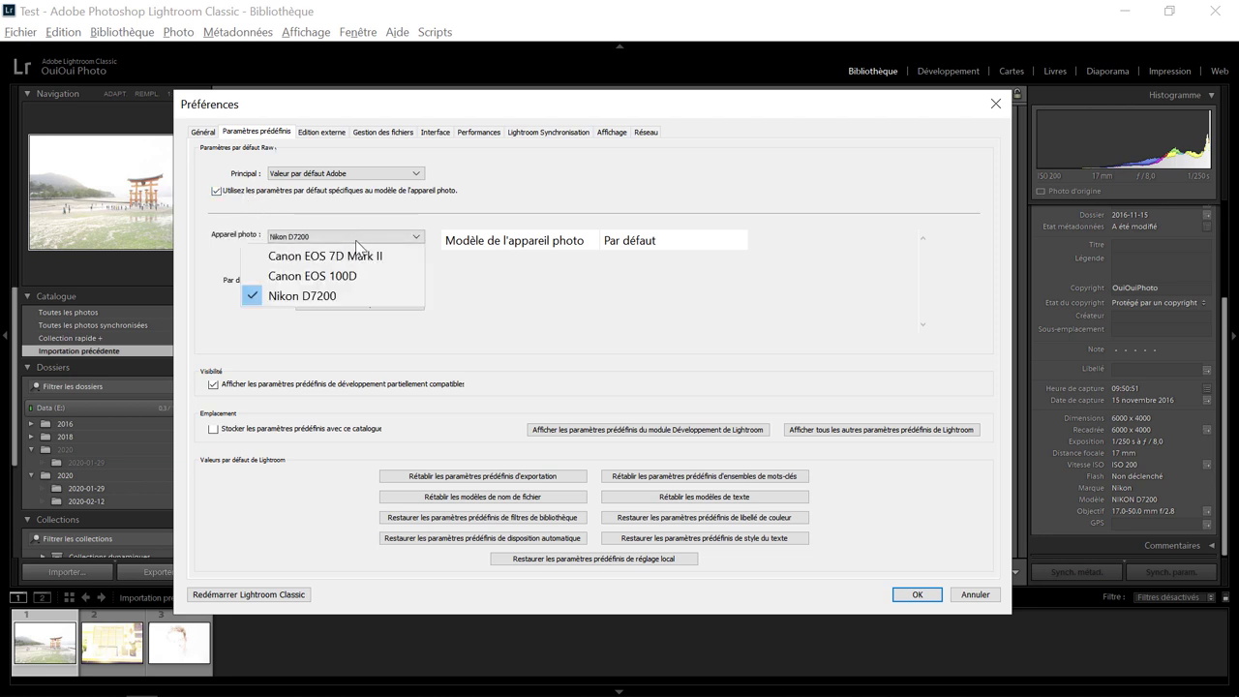
pyautogui.click(351, 257)
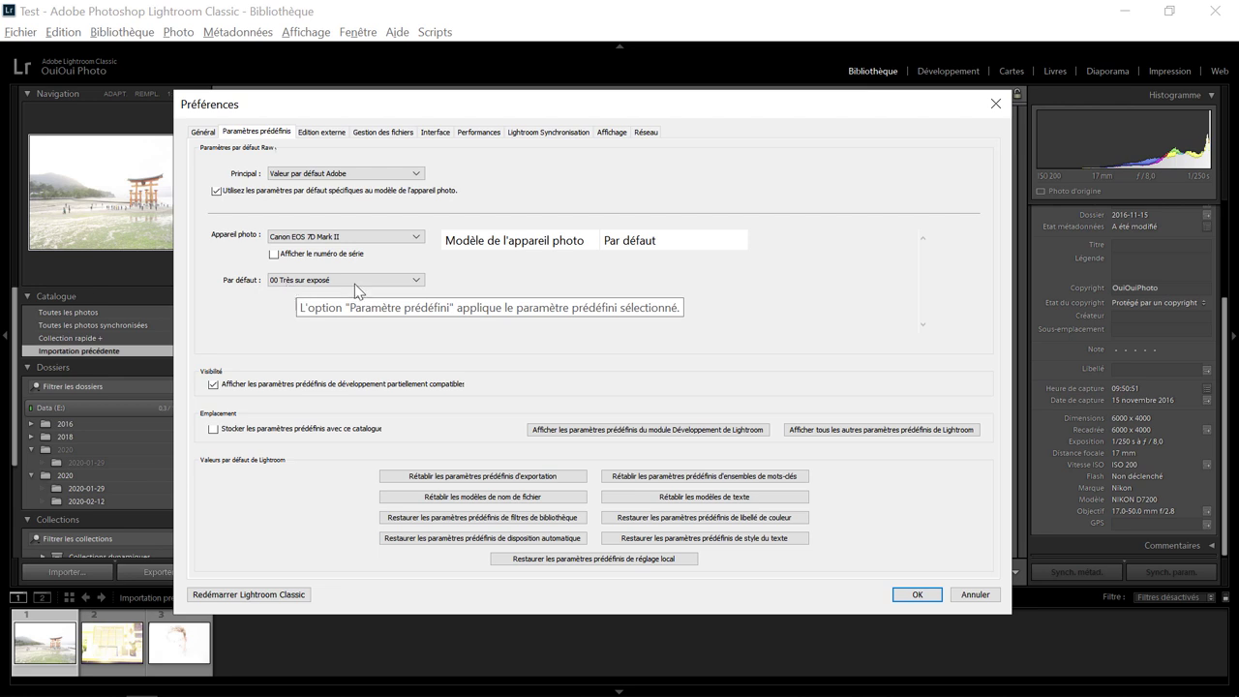
# - Save the Canon EOS 7D Mark II default, then create a Canon EOS 100D default using 00 Très sous exposé
pyautogui.click(374, 304)
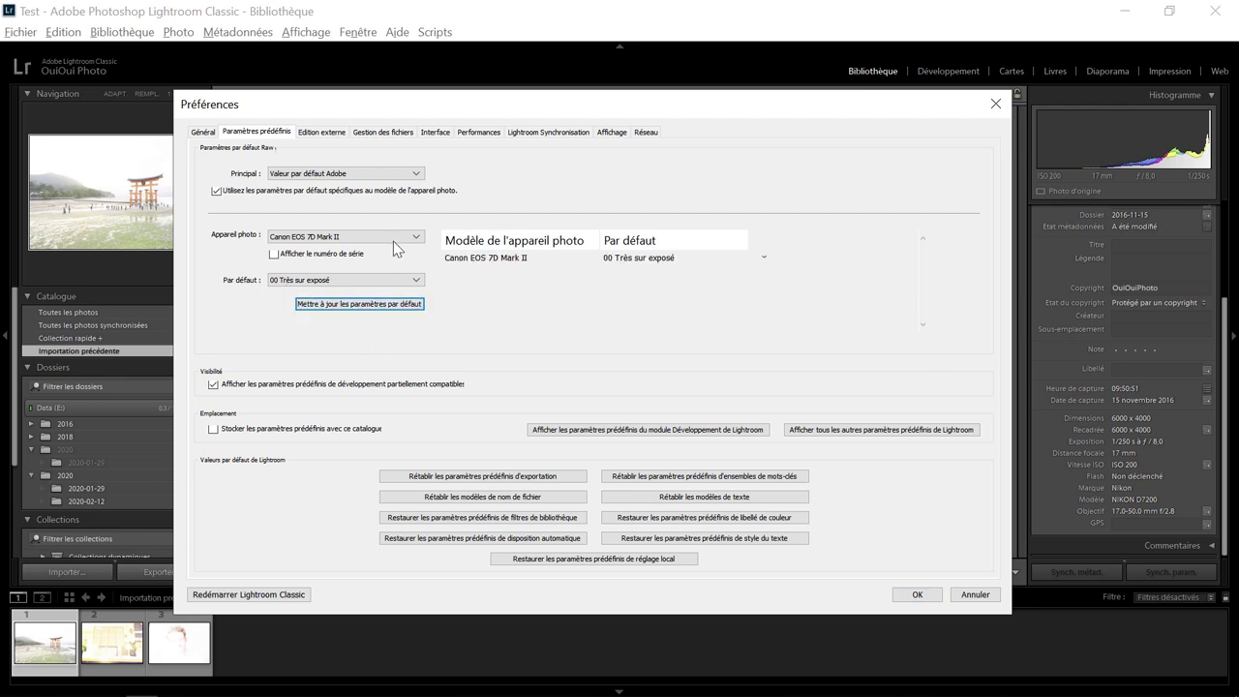
pyautogui.click(395, 242)
pyautogui.click(352, 278)
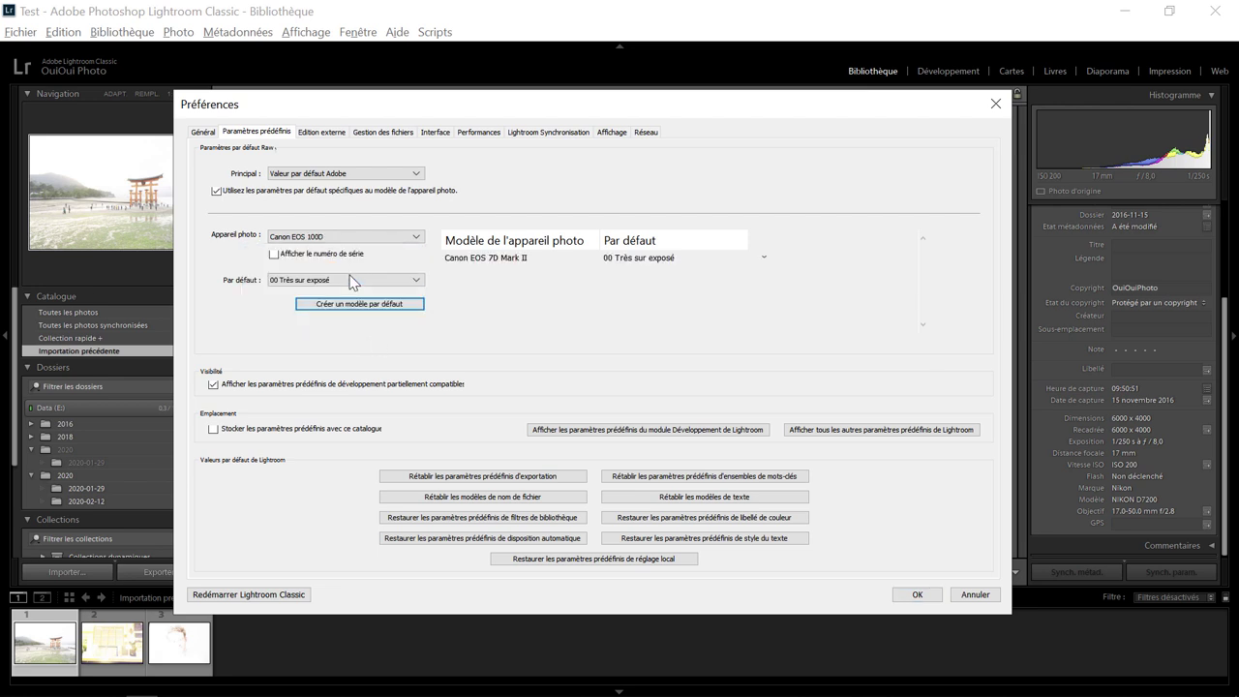
pyautogui.click(358, 282)
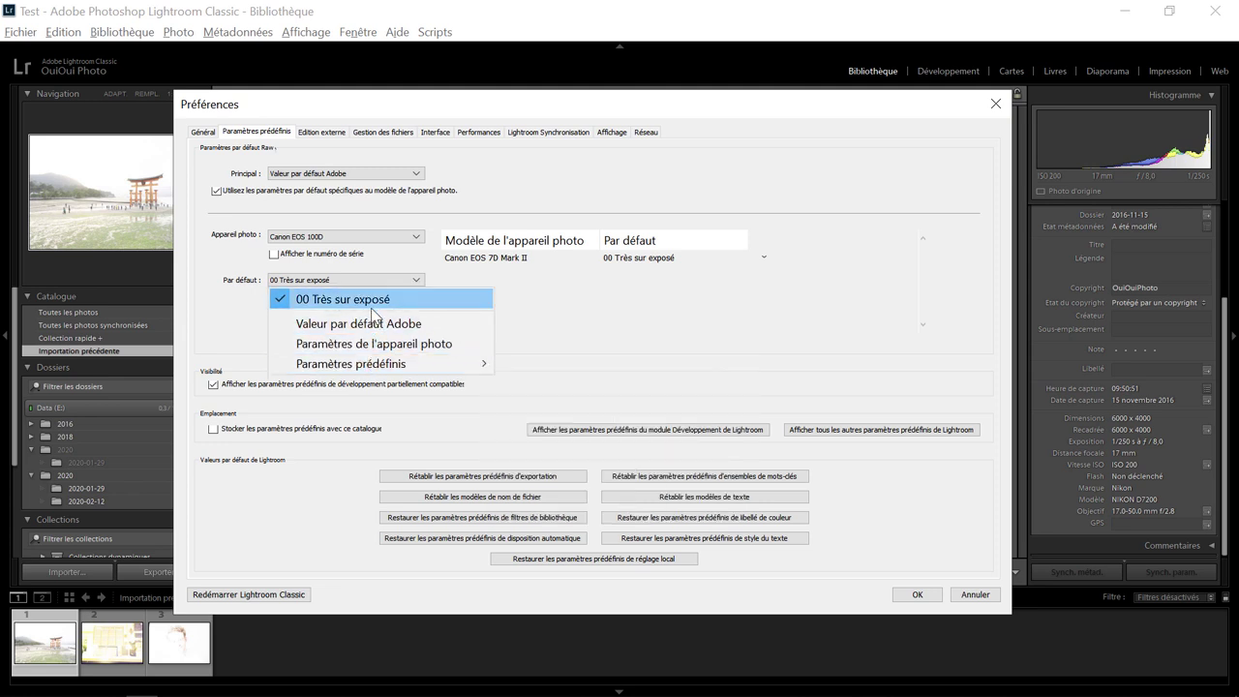
pyautogui.moveTo(380, 363)
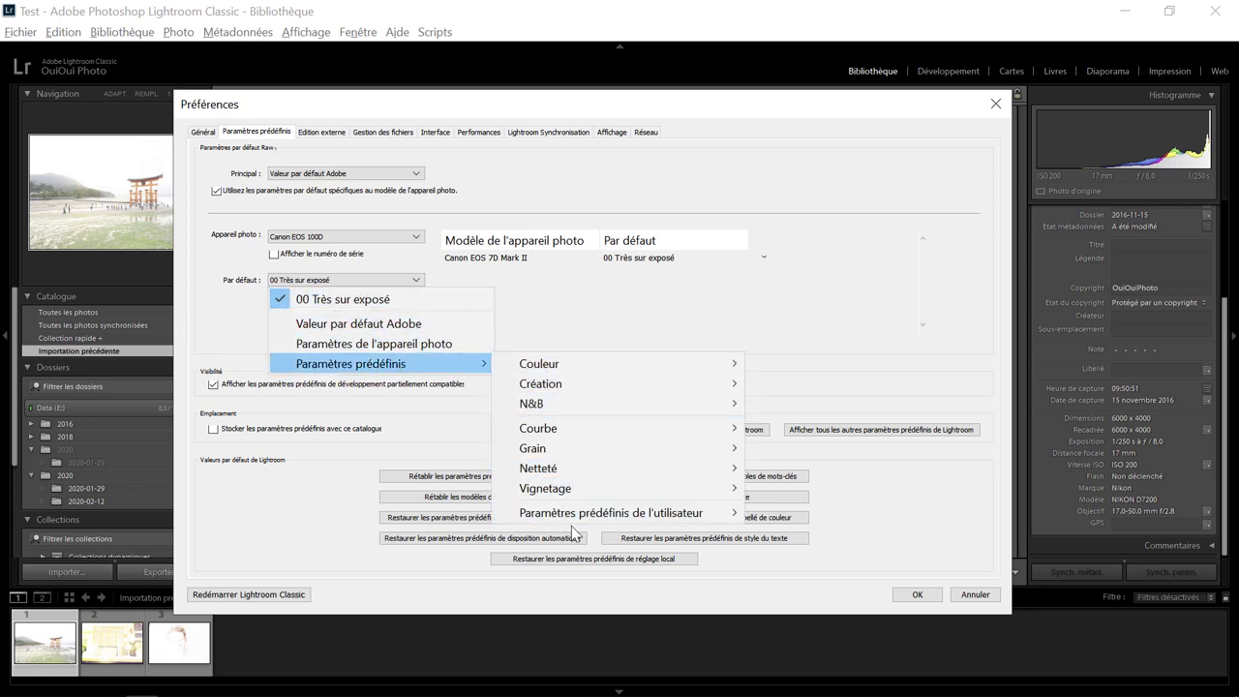
pyautogui.moveTo(610, 512)
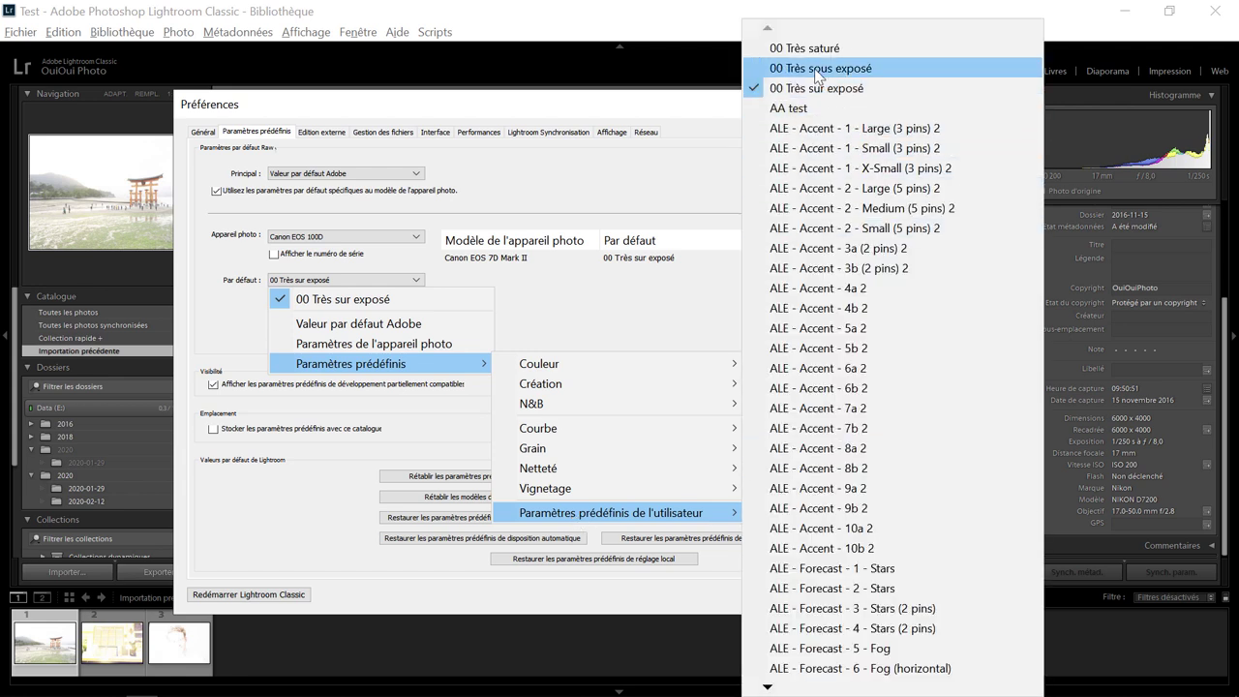
pyautogui.click(818, 76)
pyautogui.click(372, 304)
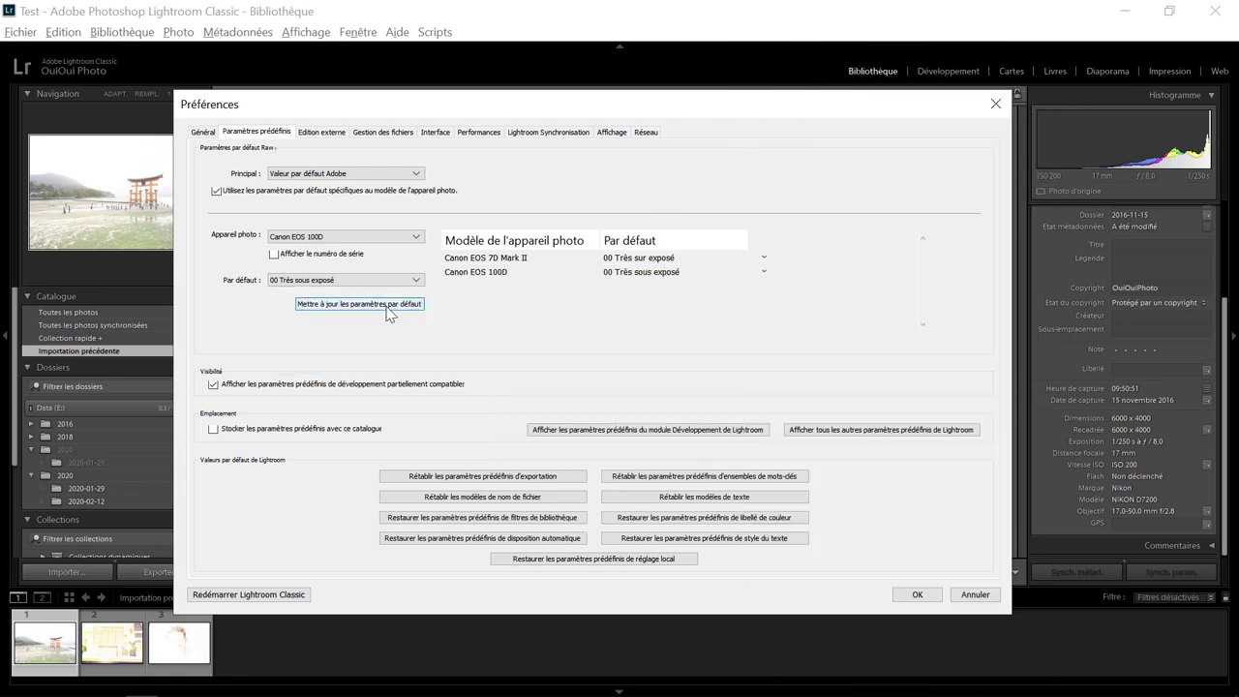
# - Create a Nikon D7200 default using 00 Très saturé and show cameras with their serial numbers
pyautogui.click(344, 238)
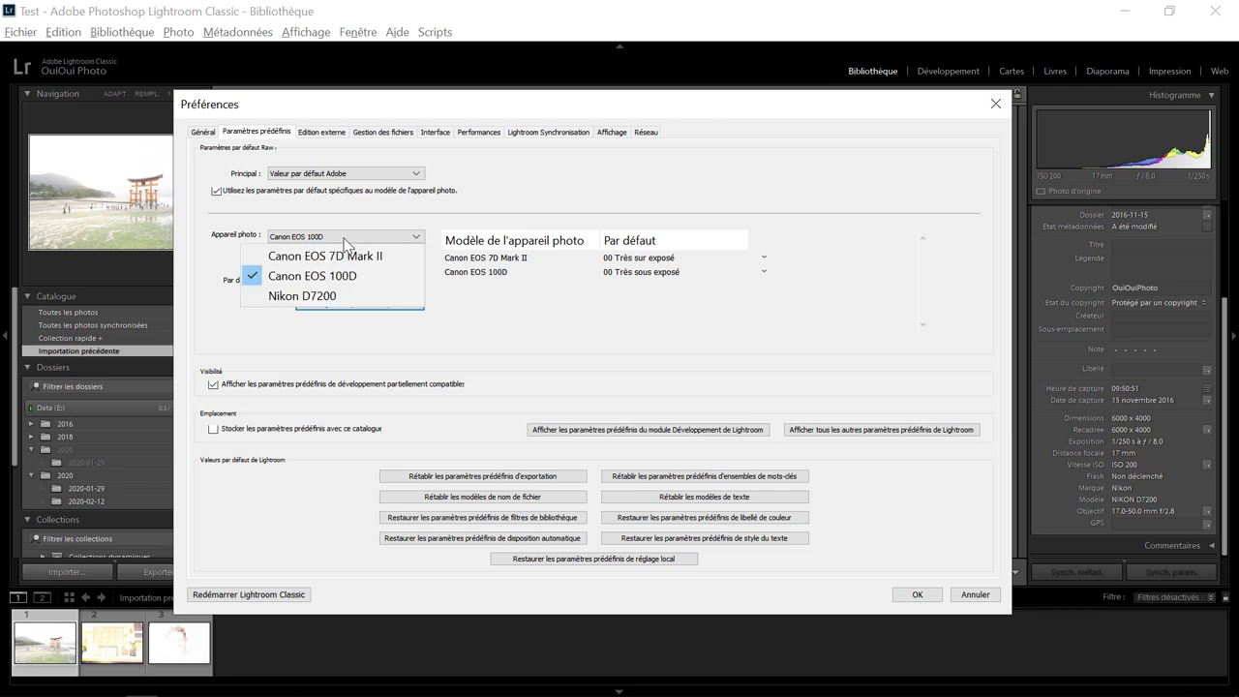
pyautogui.click(335, 296)
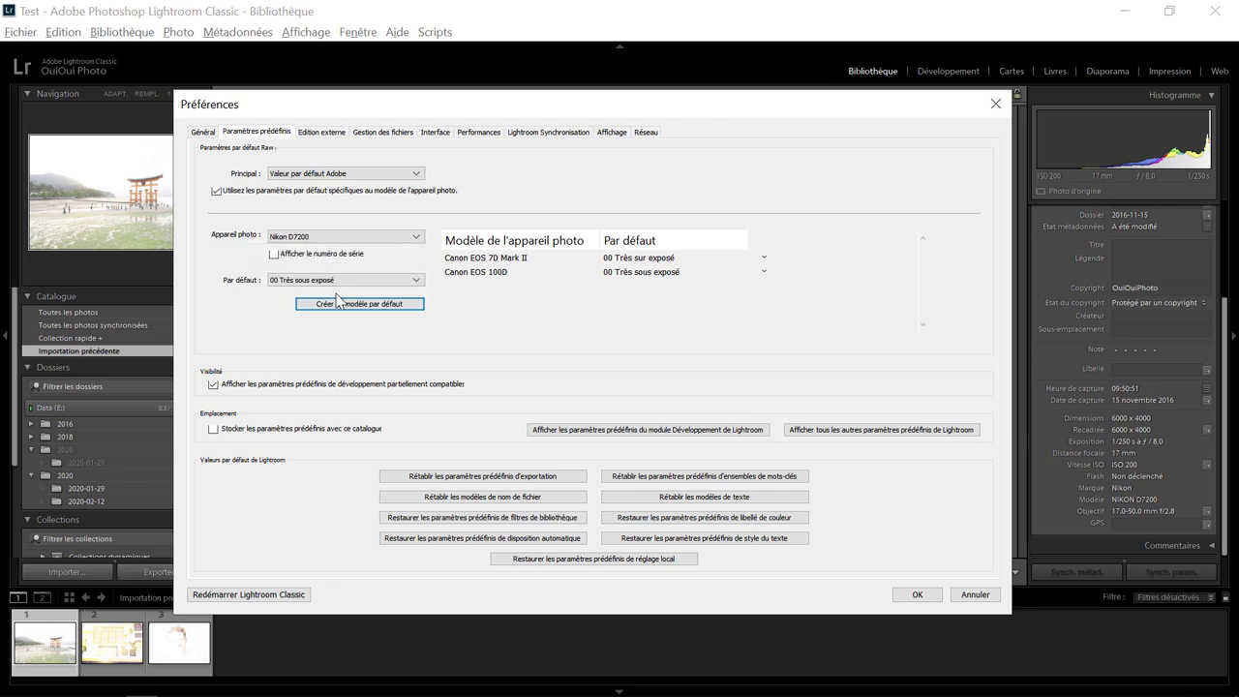
pyautogui.click(367, 283)
pyautogui.moveTo(378, 363)
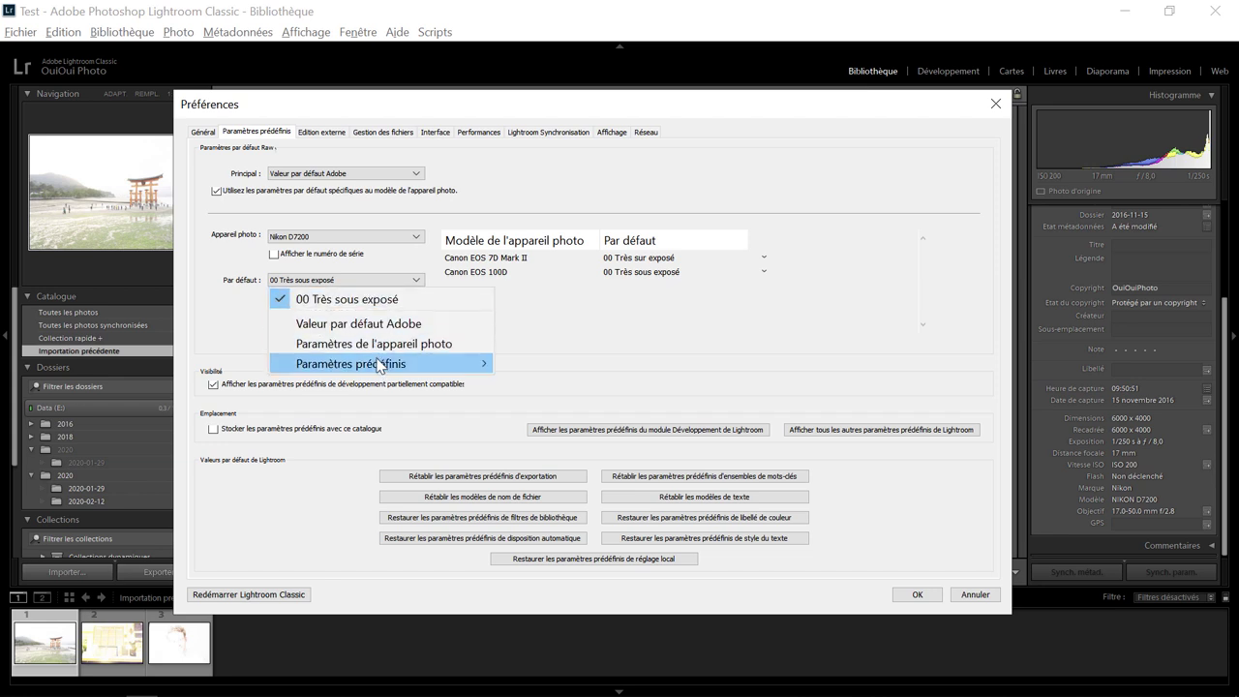
pyautogui.moveTo(612, 512)
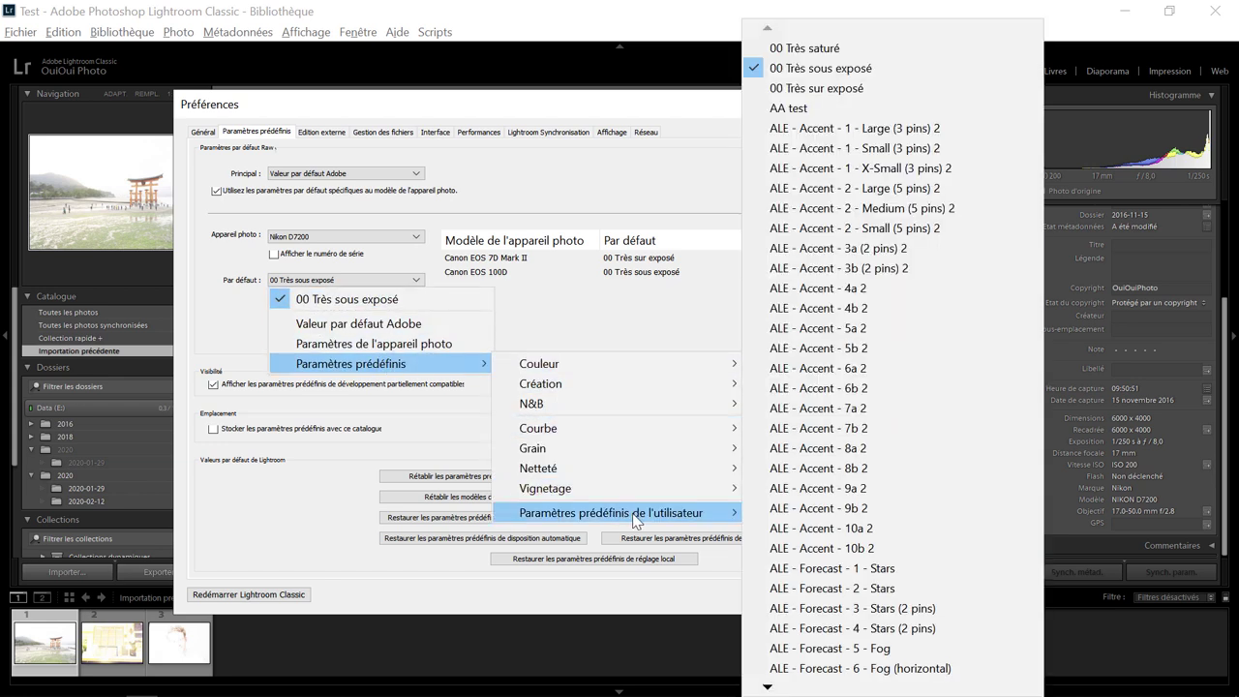
pyautogui.click(817, 49)
pyautogui.click(404, 308)
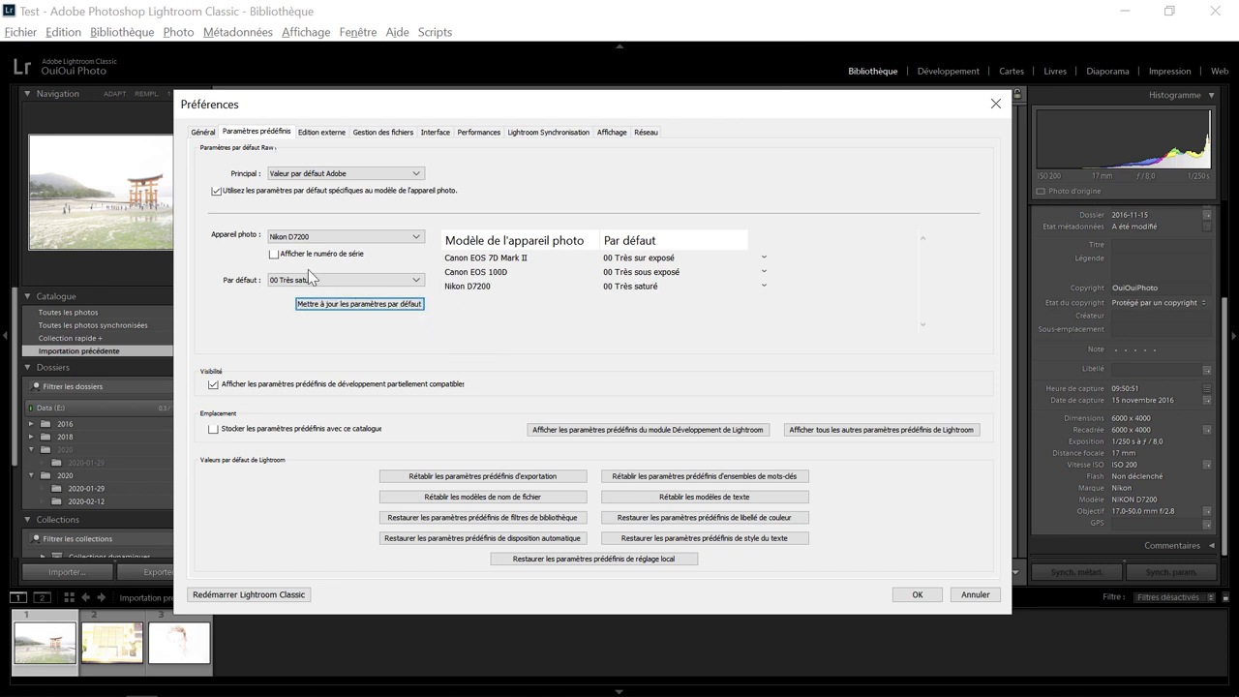
pyautogui.click(274, 253)
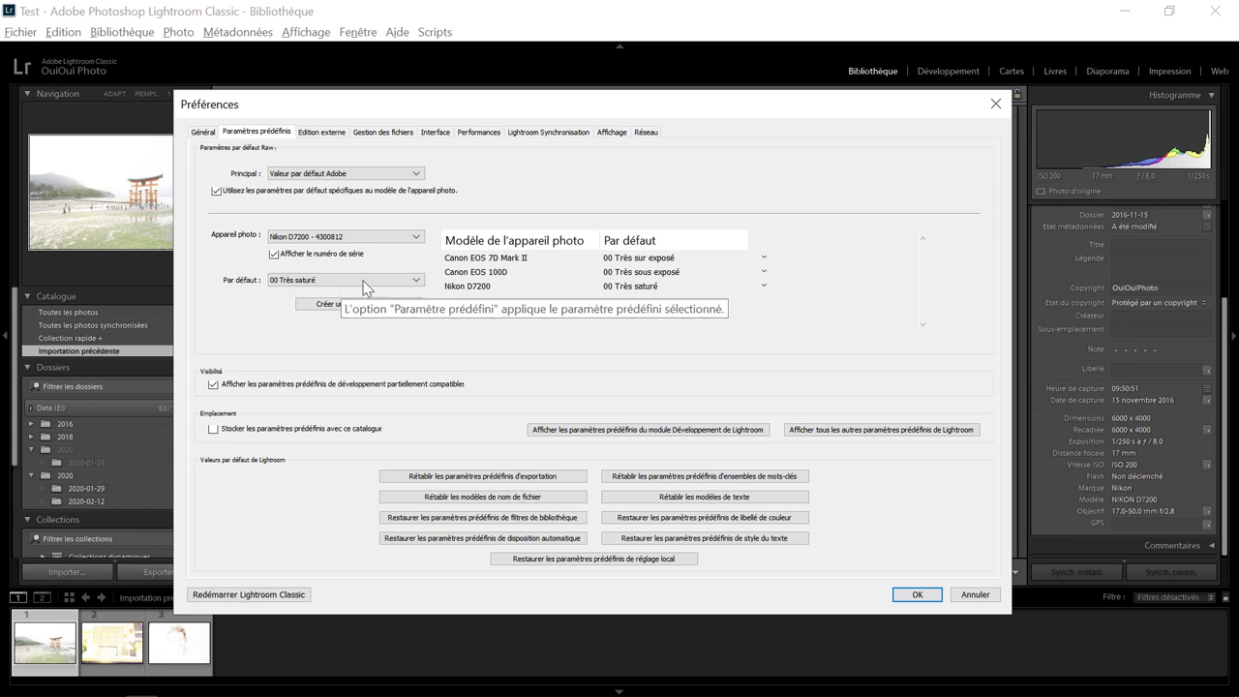
pyautogui.click(416, 236)
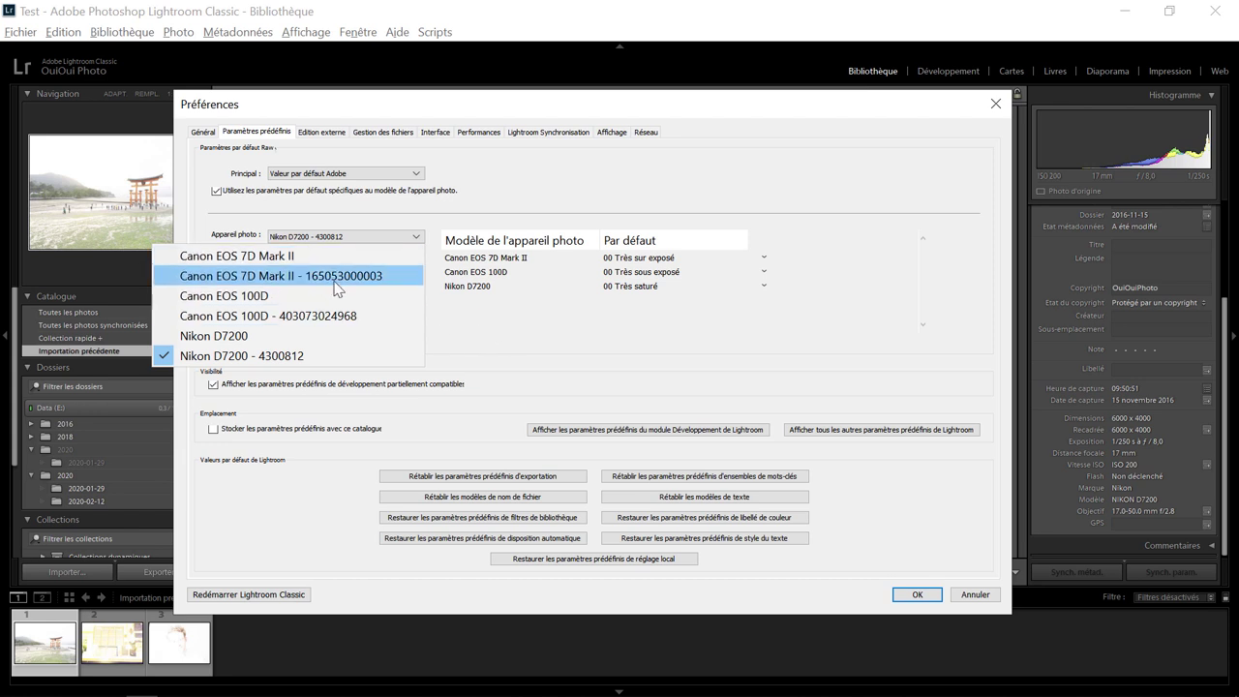
# - Keep the serial-numbered Nikon D7200 selected in the Appareil photo list
pyautogui.click(475, 349)
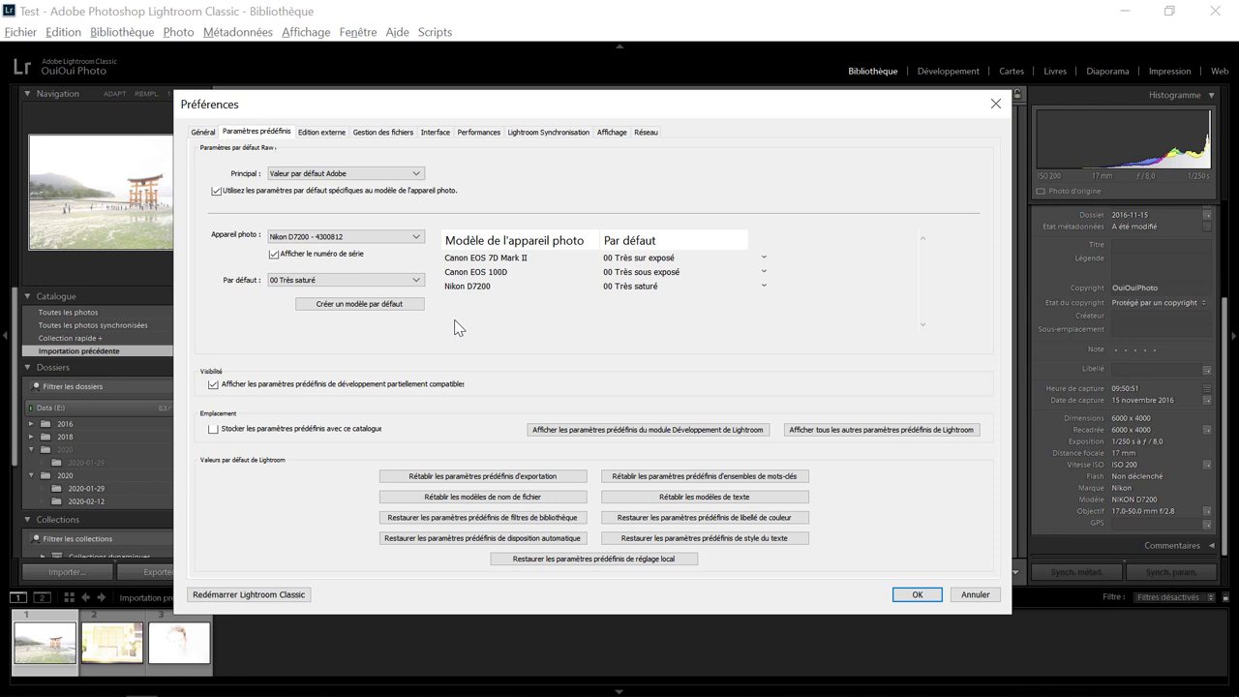
# - Try Adobe default and 00 Très sur exposé on the Canon EOS 7D Mark II row, then delete it
pyautogui.click(762, 261)
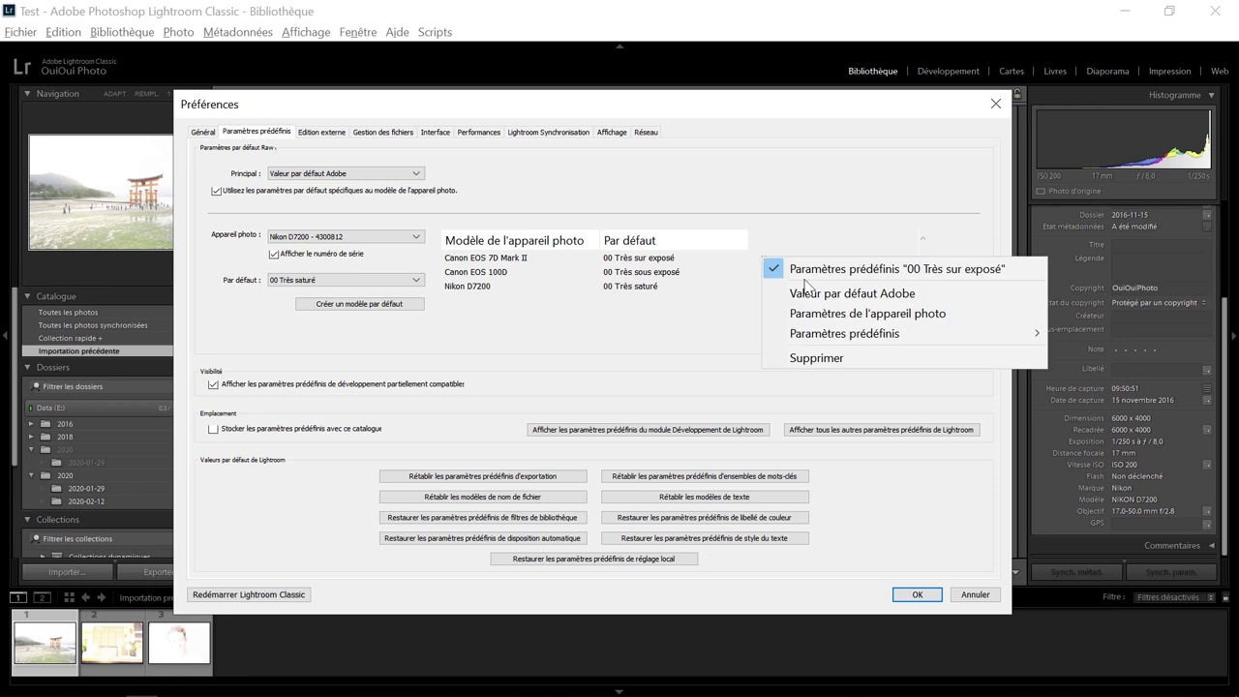
pyautogui.click(809, 293)
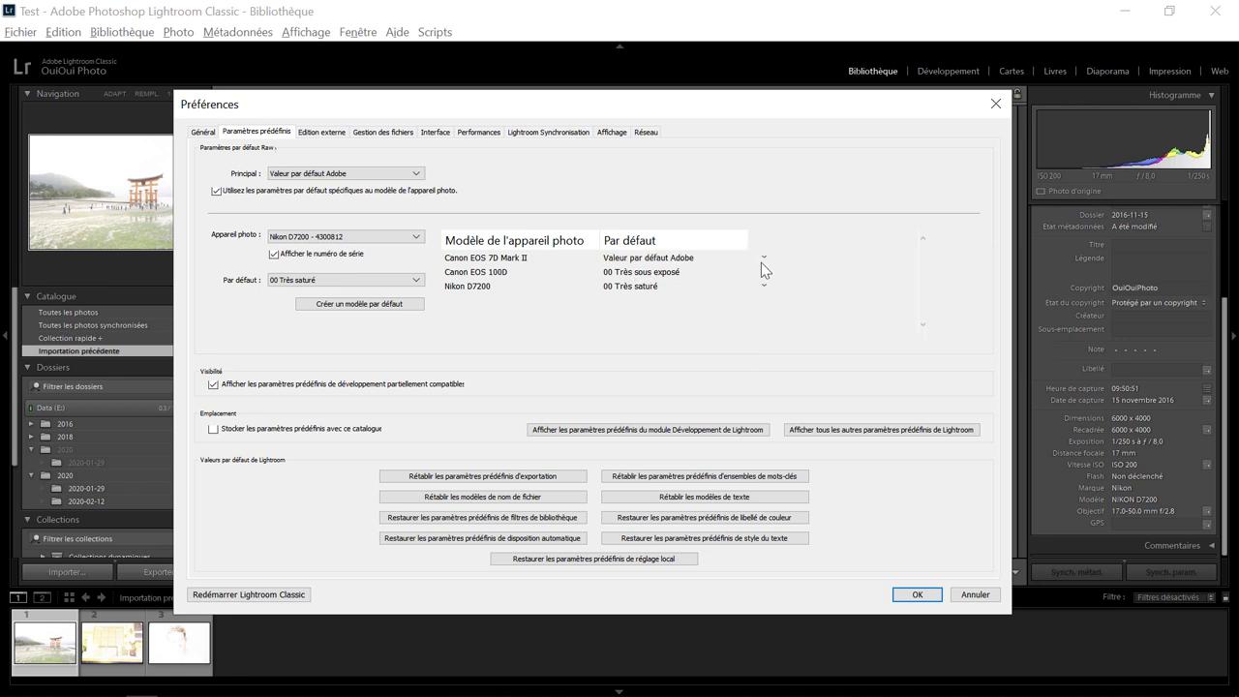
pyautogui.click(765, 258)
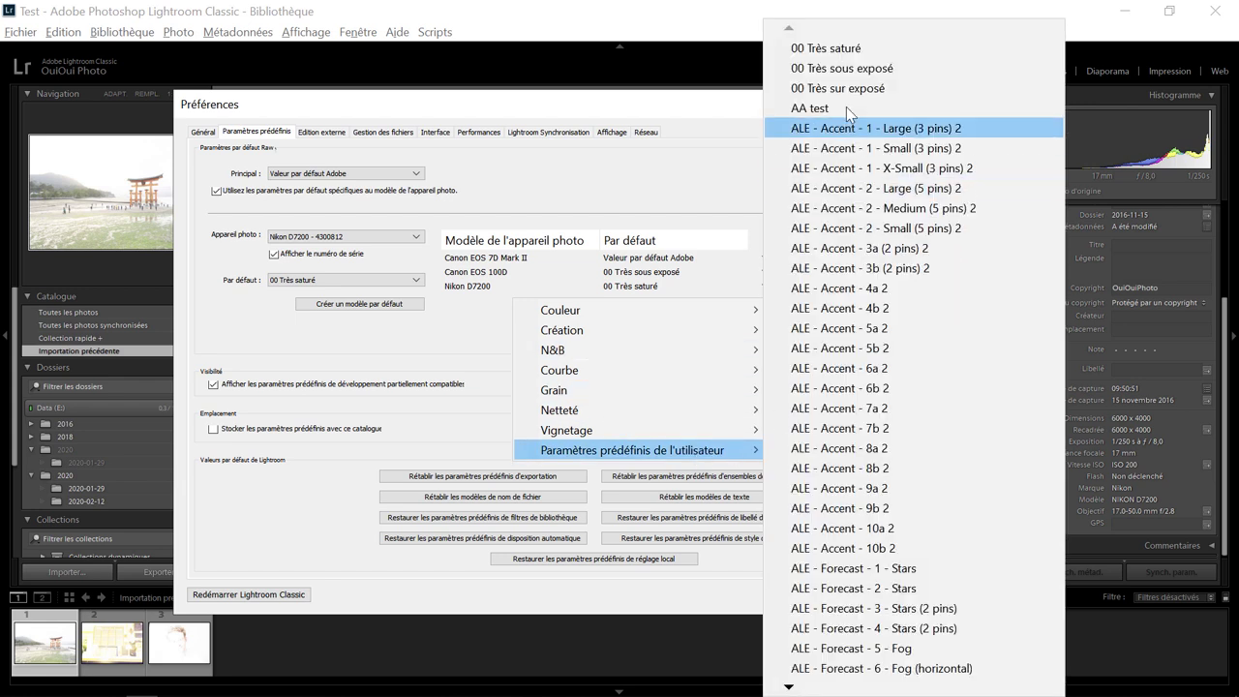
pyautogui.moveTo(632, 450)
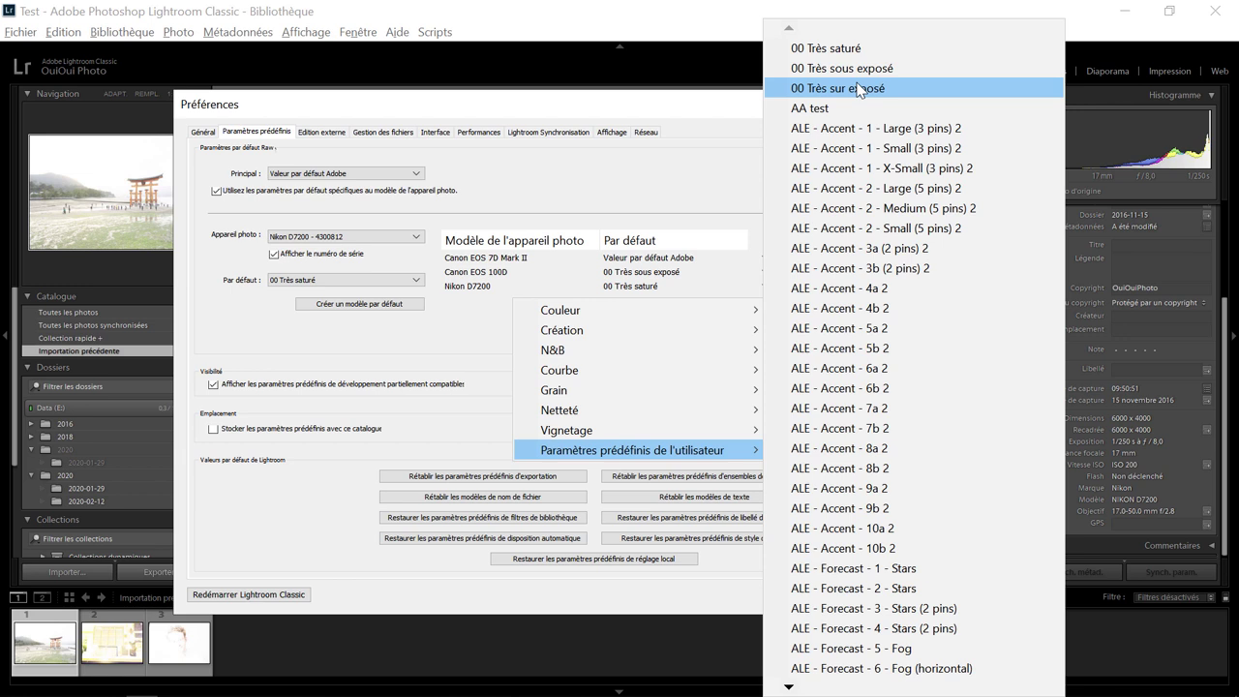
pyautogui.click(857, 88)
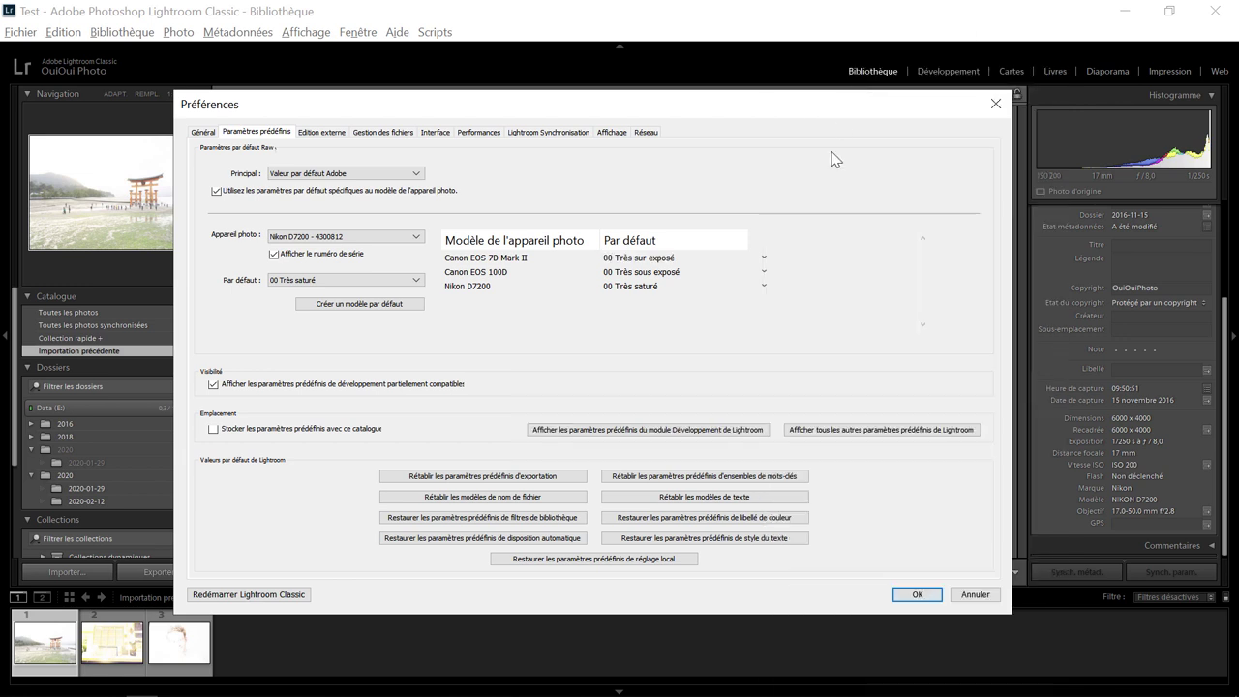
pyautogui.click(772, 258)
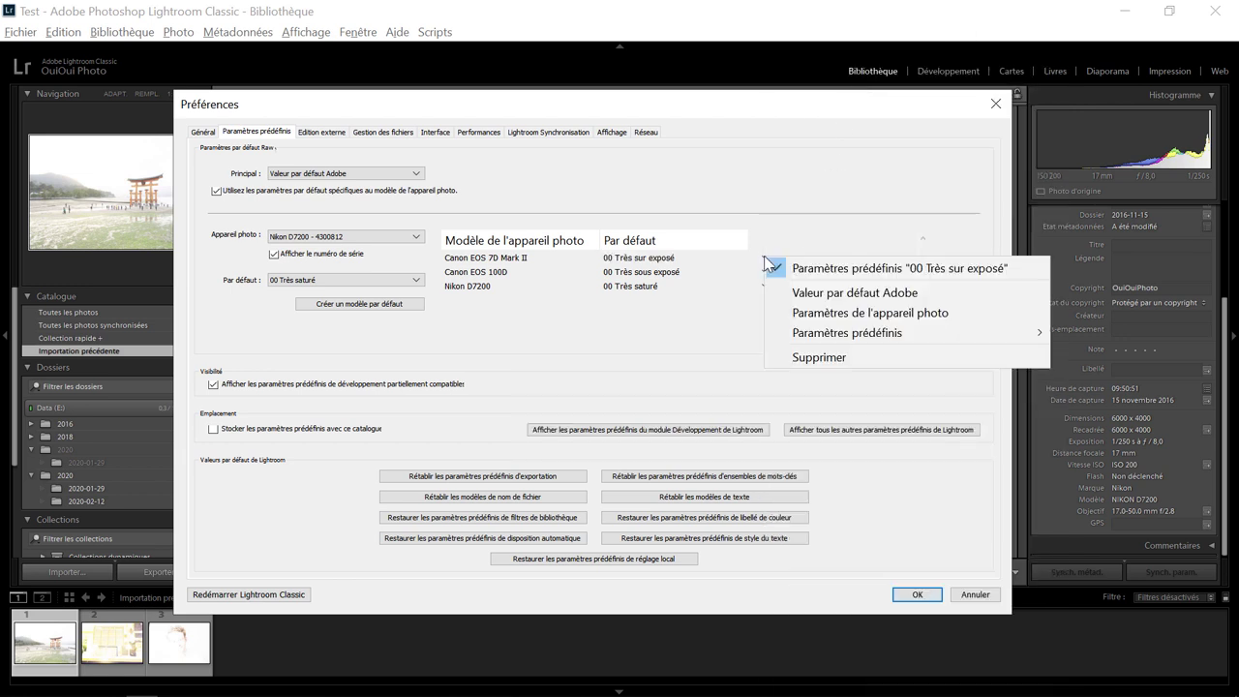
pyautogui.click(819, 357)
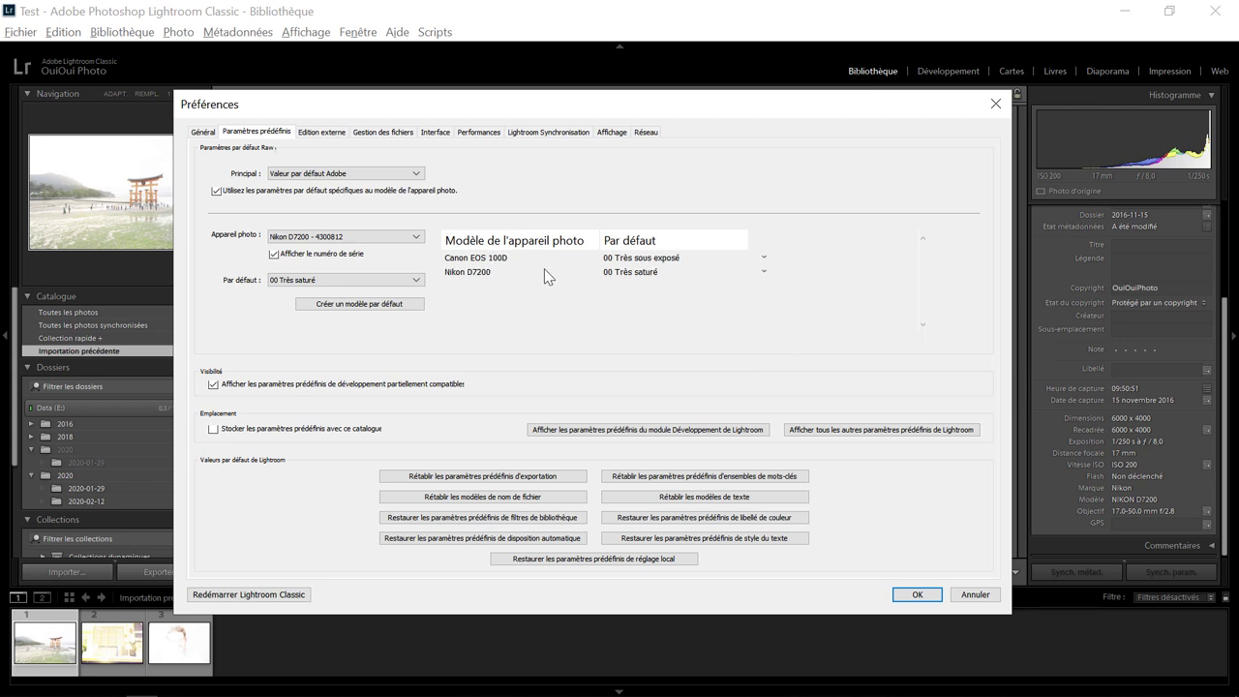
pyautogui.click(418, 237)
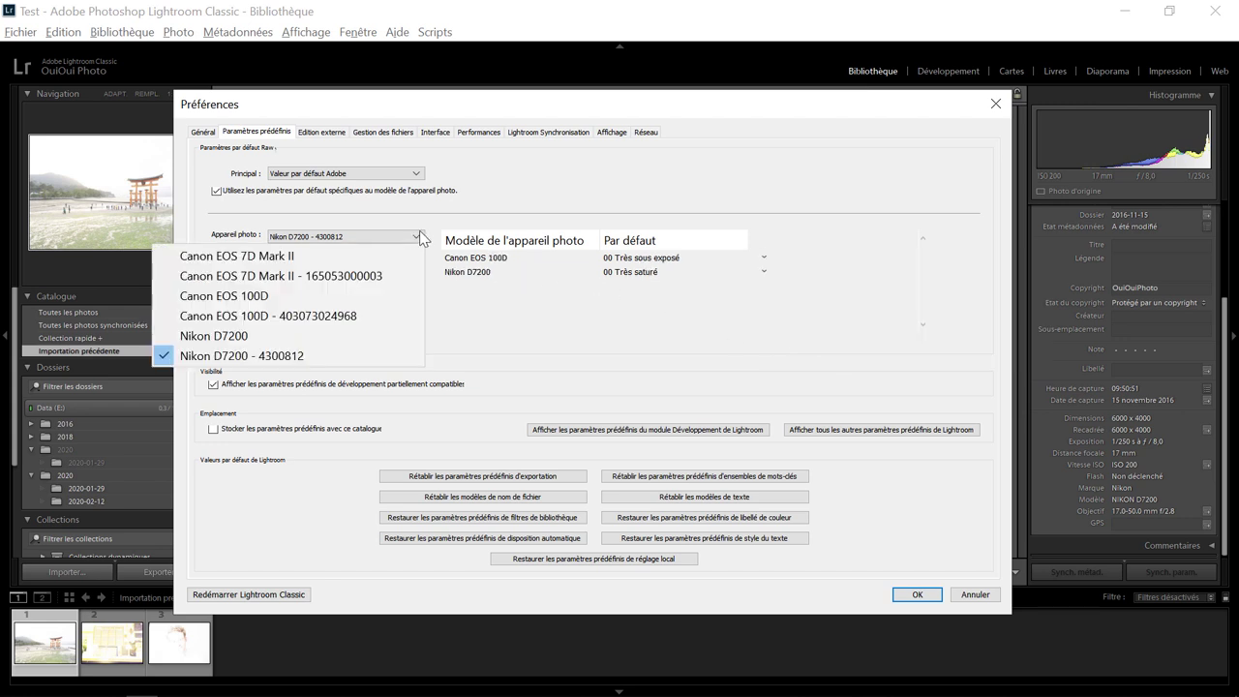
# - Create a 00 Très sur exposé default for the serial-numbered Canon EOS 7D Mark II and review the camera list
pyautogui.click(331, 276)
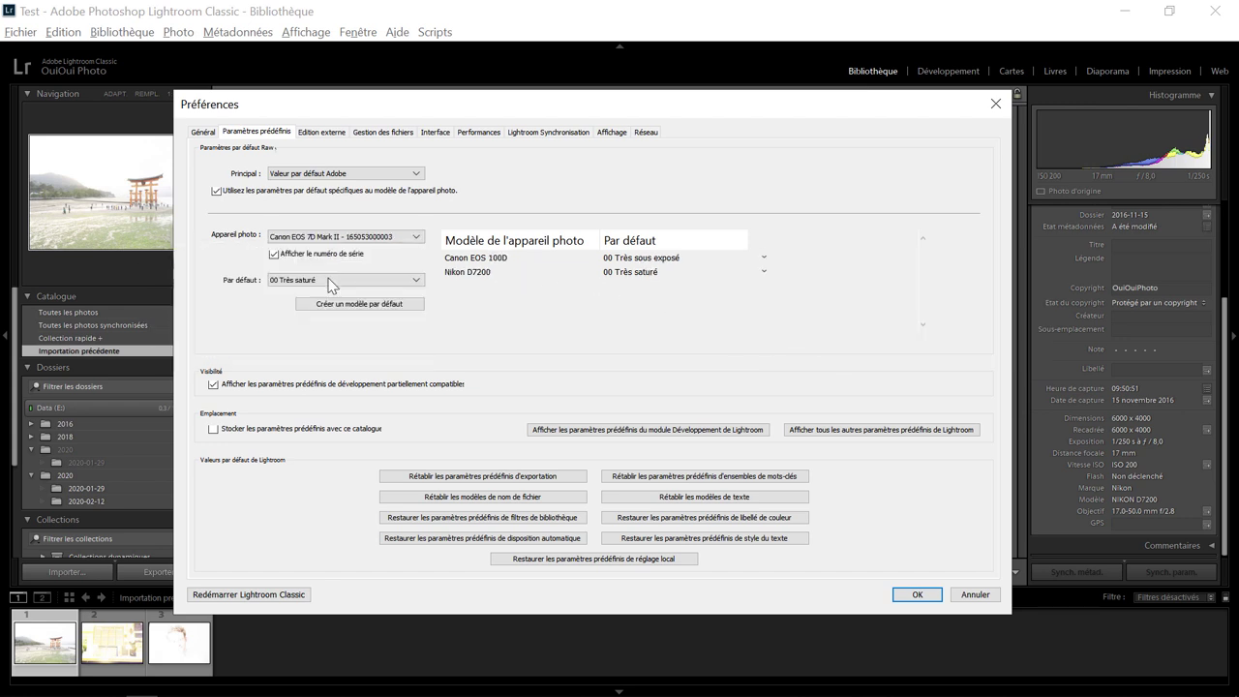
pyautogui.click(417, 281)
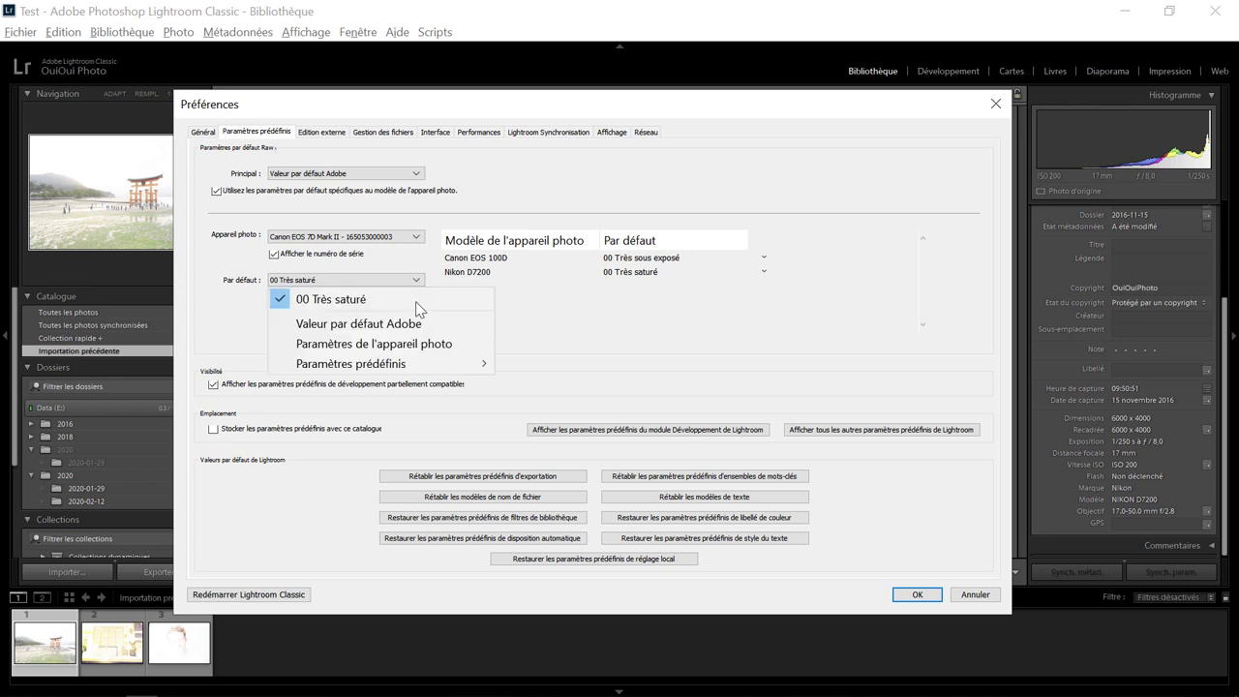
pyautogui.moveTo(380, 363)
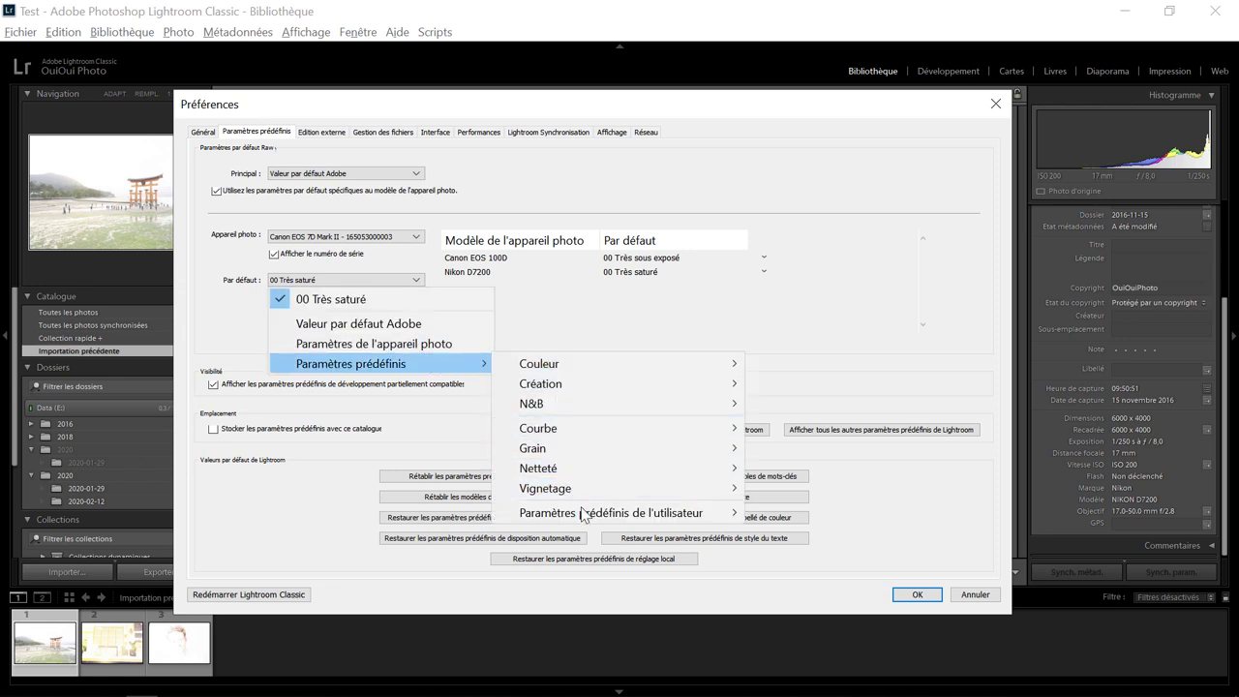
pyautogui.moveTo(610, 512)
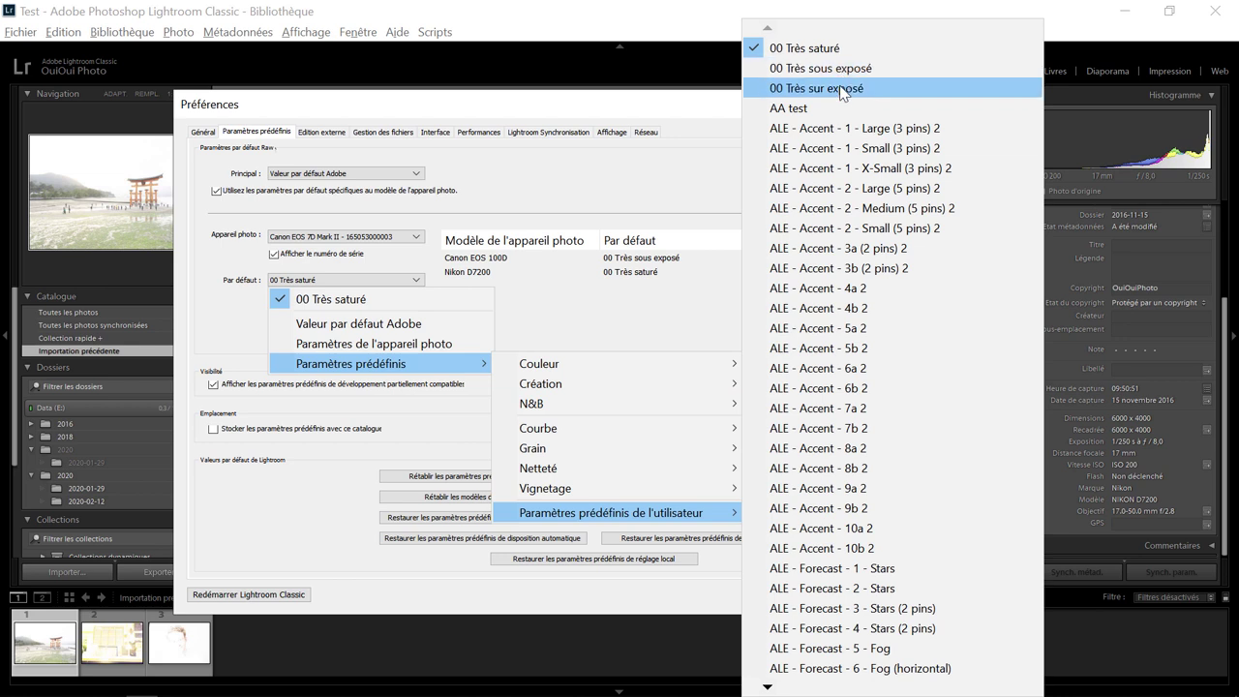
pyautogui.click(846, 87)
pyautogui.click(387, 305)
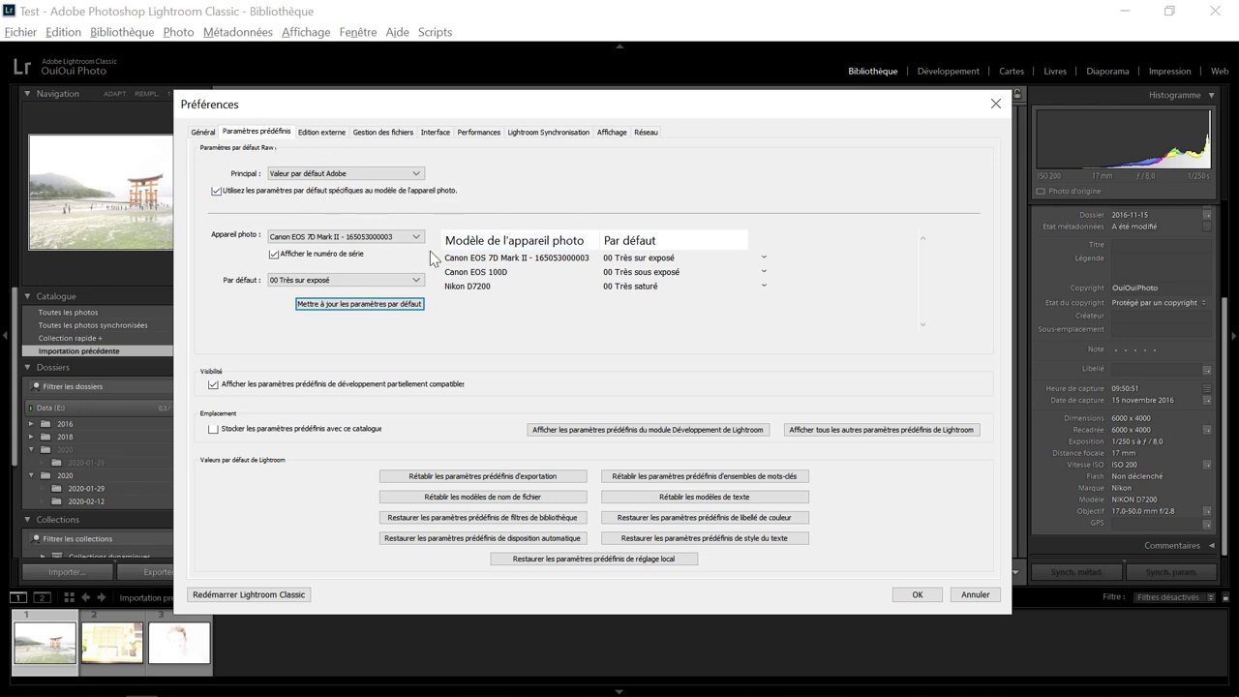
pyautogui.click(417, 237)
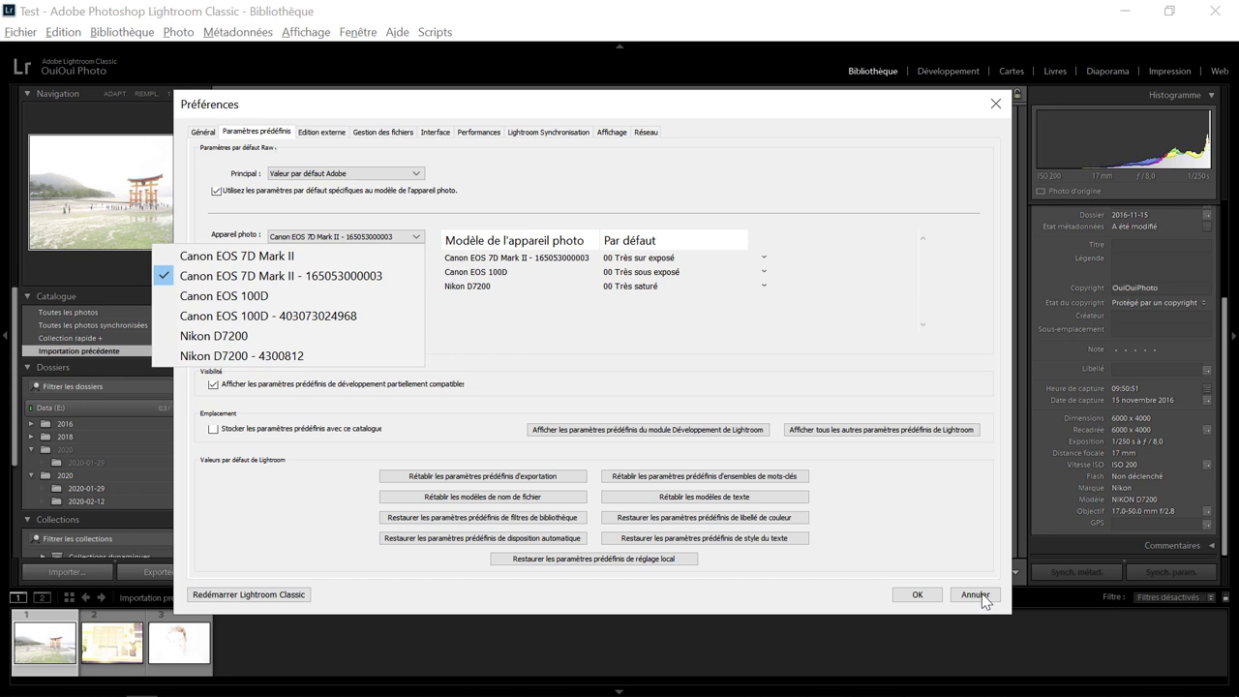
# - Save the preferences, delete all three photos from disk, and re-import the camera files
pyautogui.click(917, 594)
pyautogui.click(917, 594)
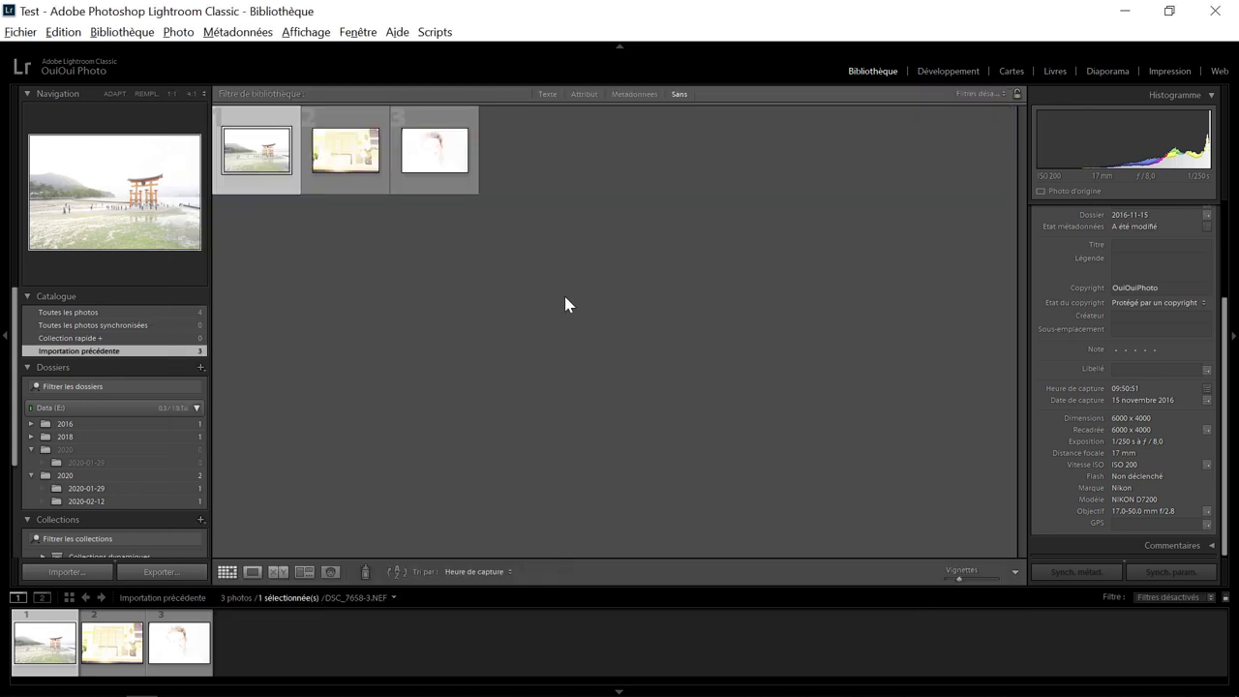
pyautogui.moveTo(434, 150)
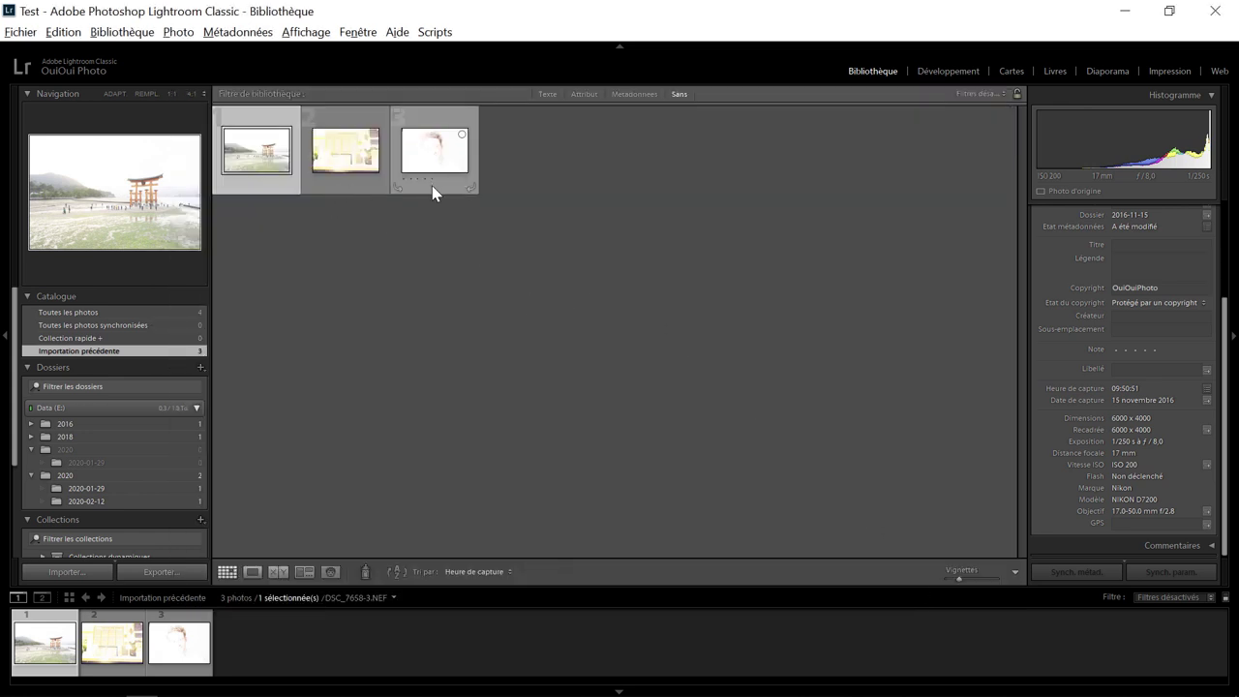
pyautogui.hotkey('ctrl', 'a')
pyautogui.press('Delete')
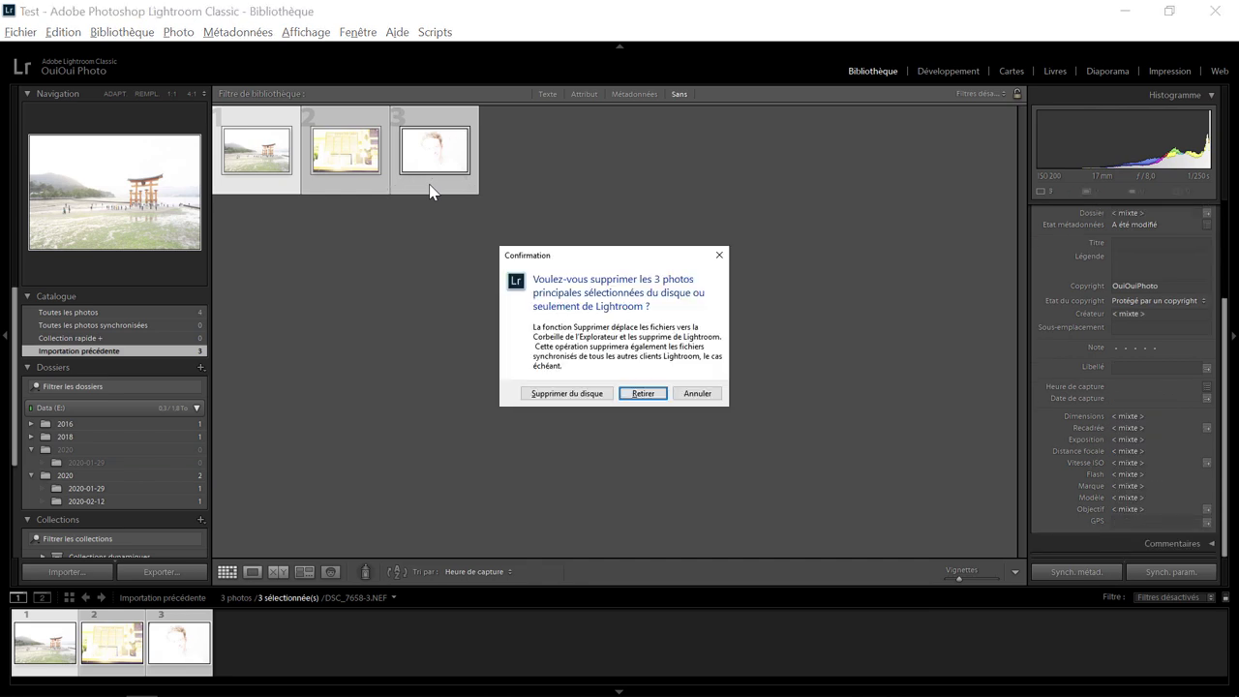
pyautogui.click(582, 393)
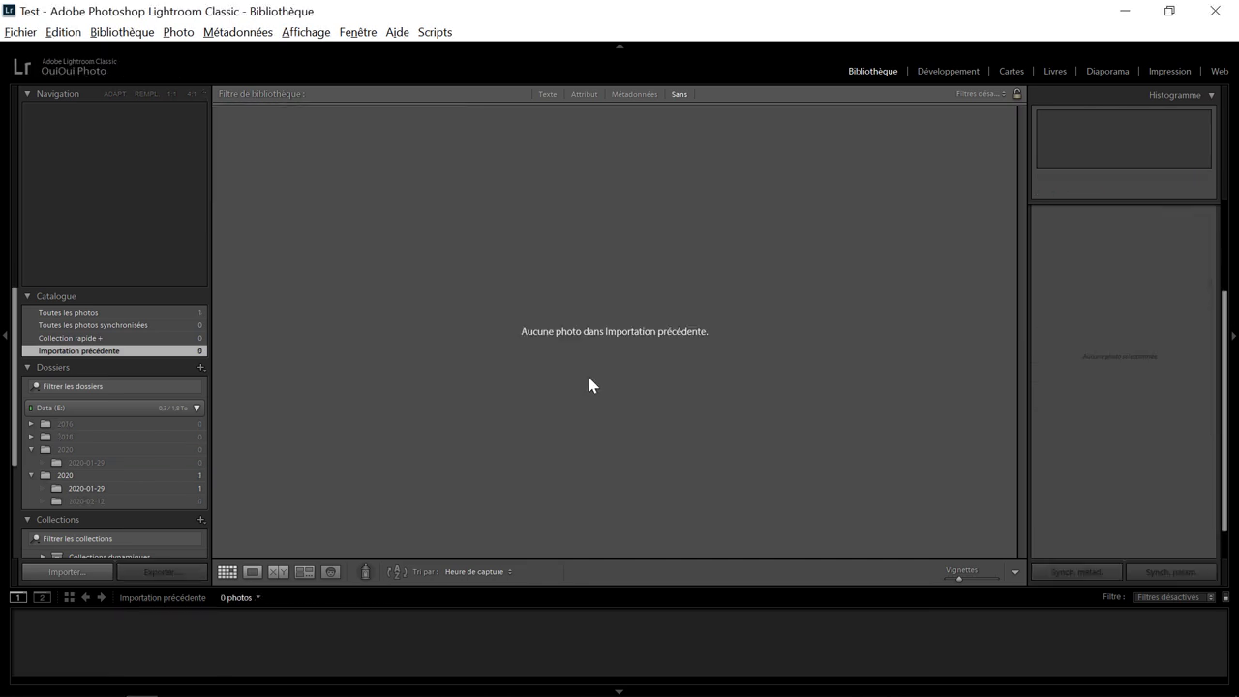
pyautogui.hotkey('ctrl', 'shift', 'i')
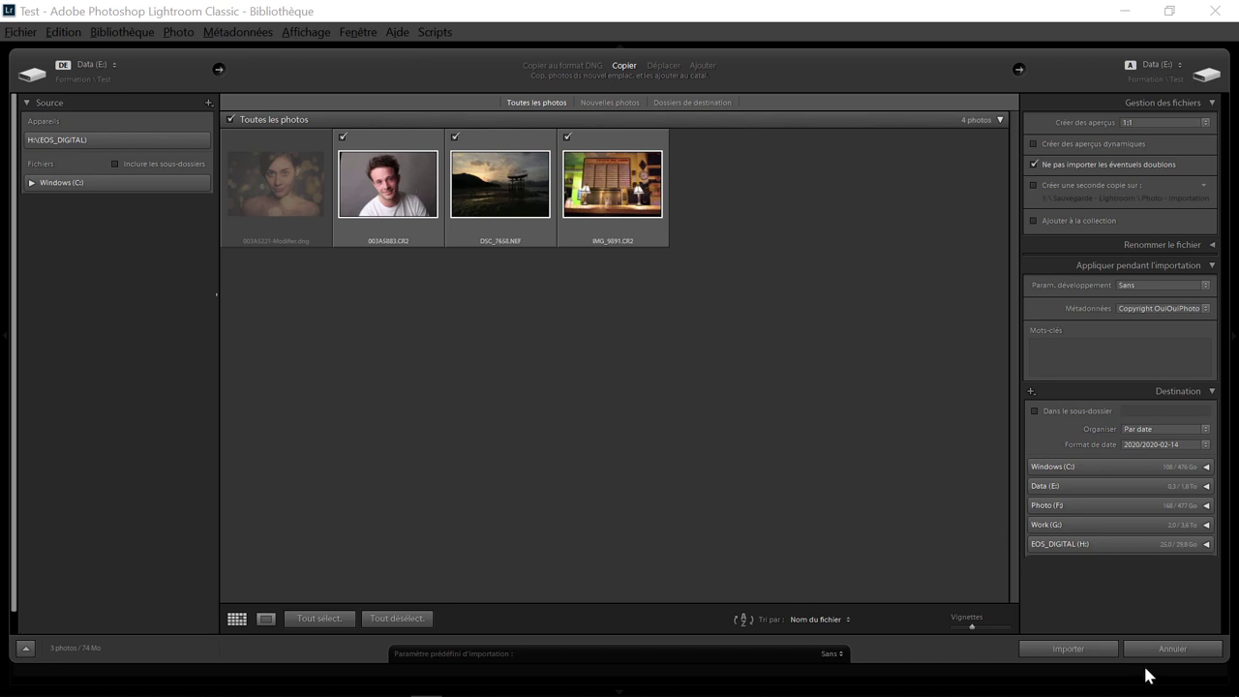
pyautogui.click(1093, 647)
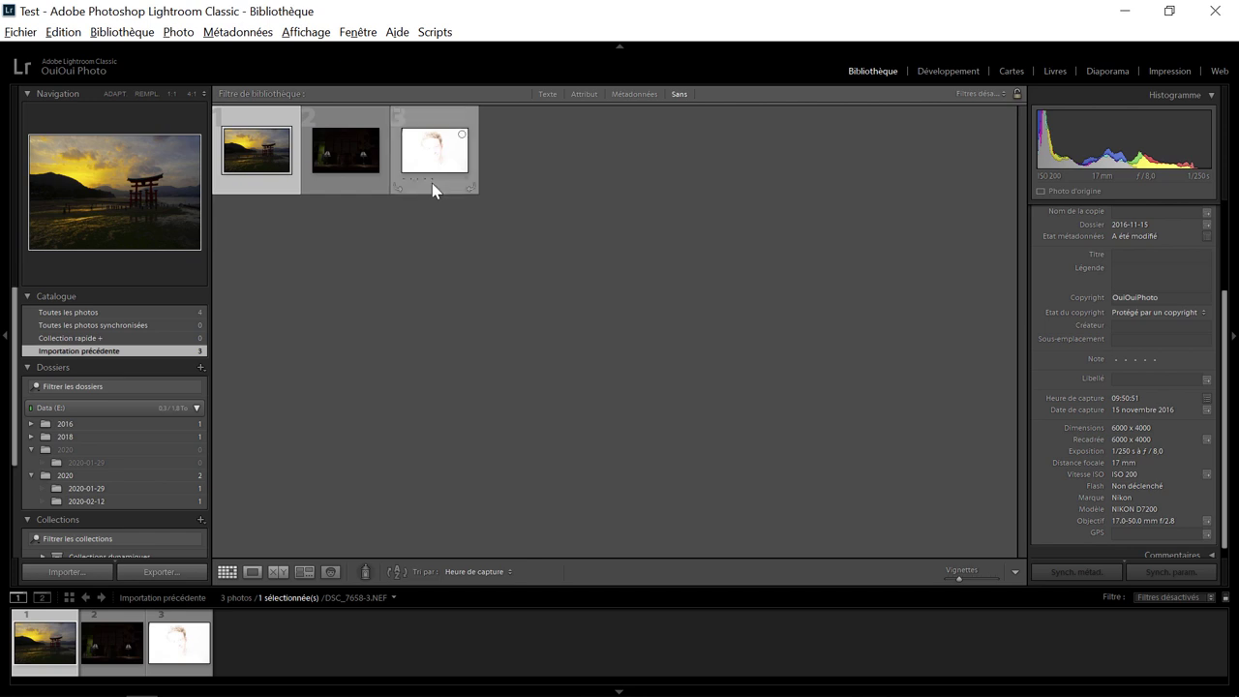
pyautogui.click(432, 183)
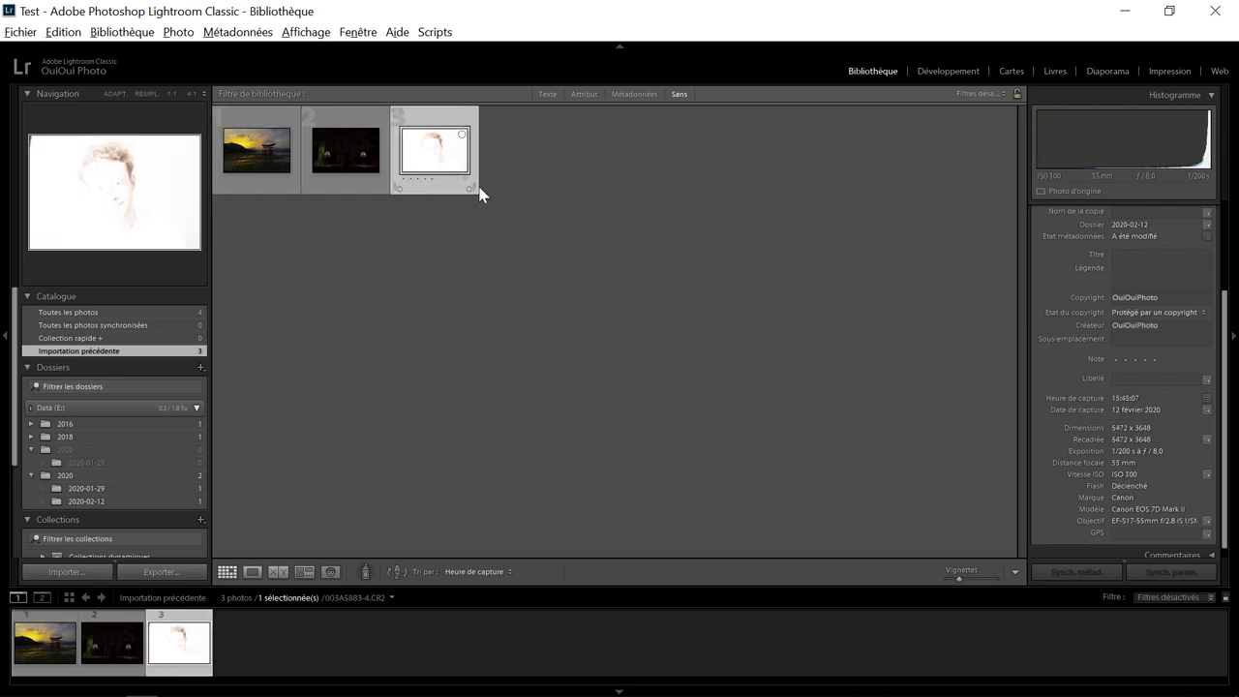
pyautogui.click(949, 73)
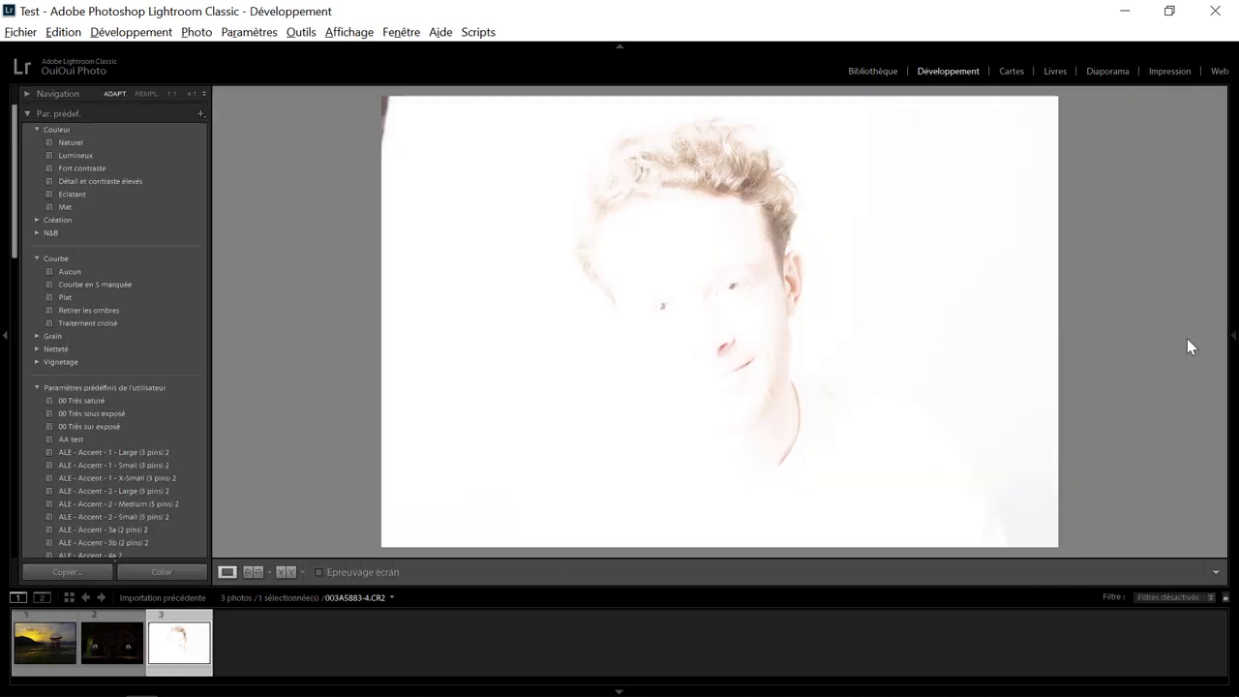
pyautogui.click(1234, 338)
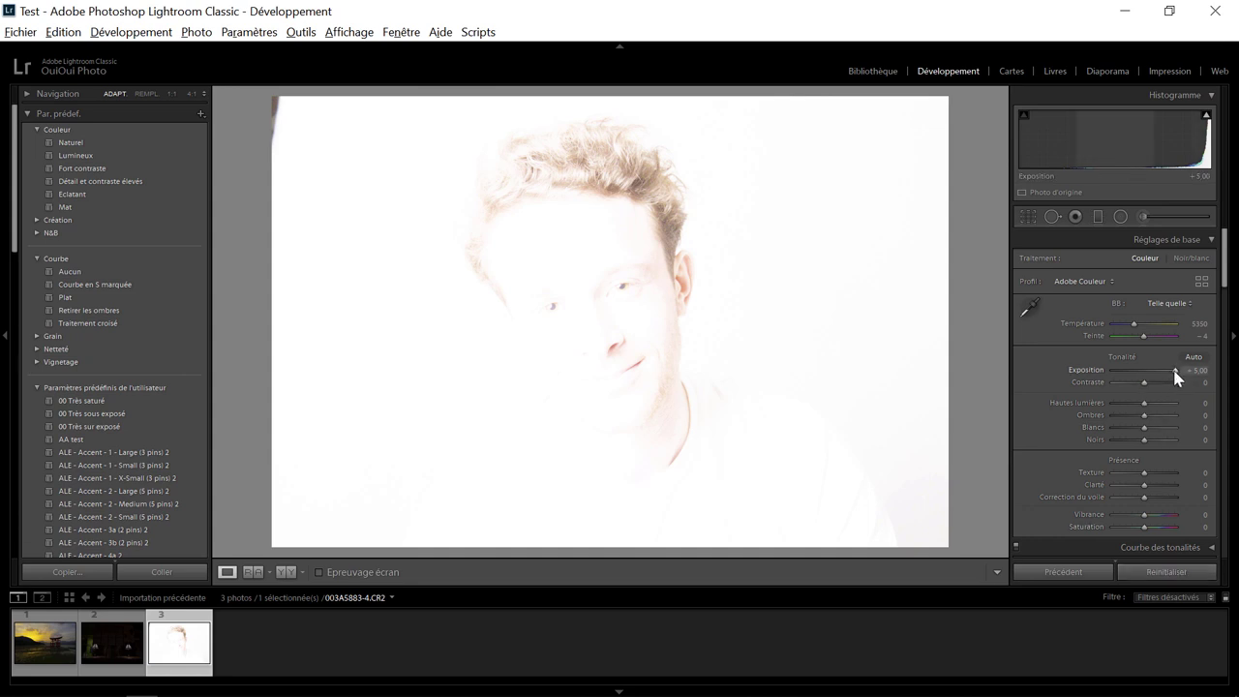
pyautogui.moveTo(1174, 372); pyautogui.dragTo(1145, 371)
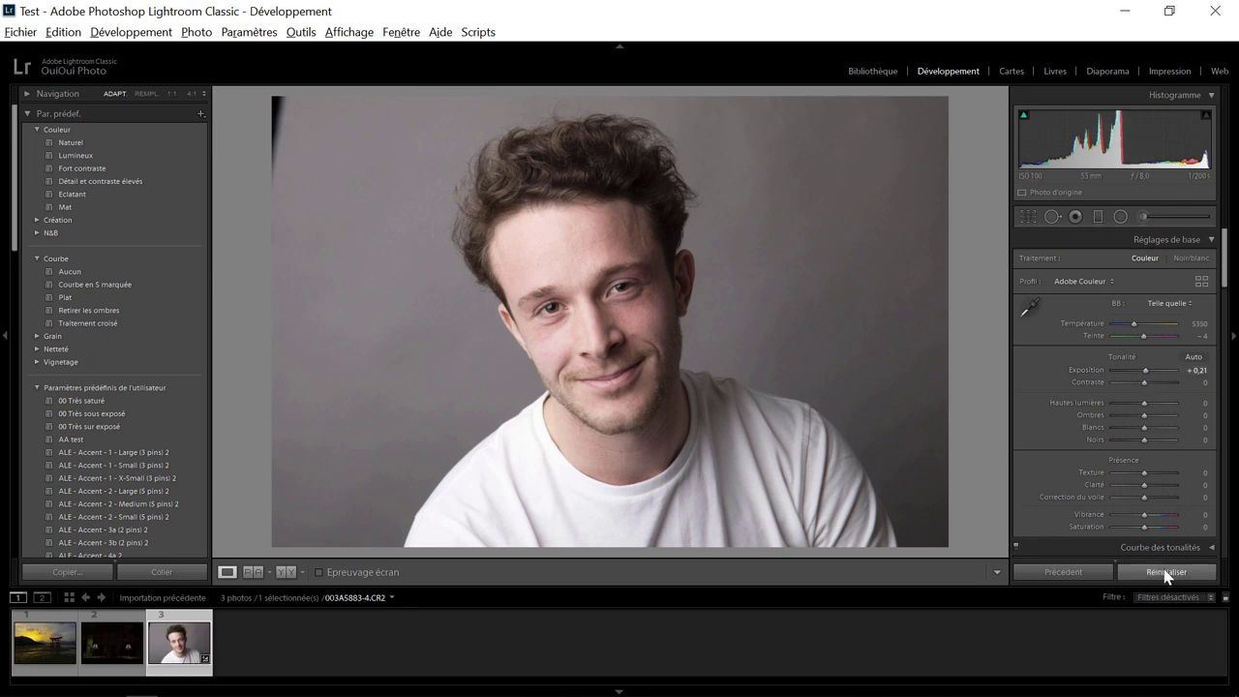
pyautogui.click(1167, 573)
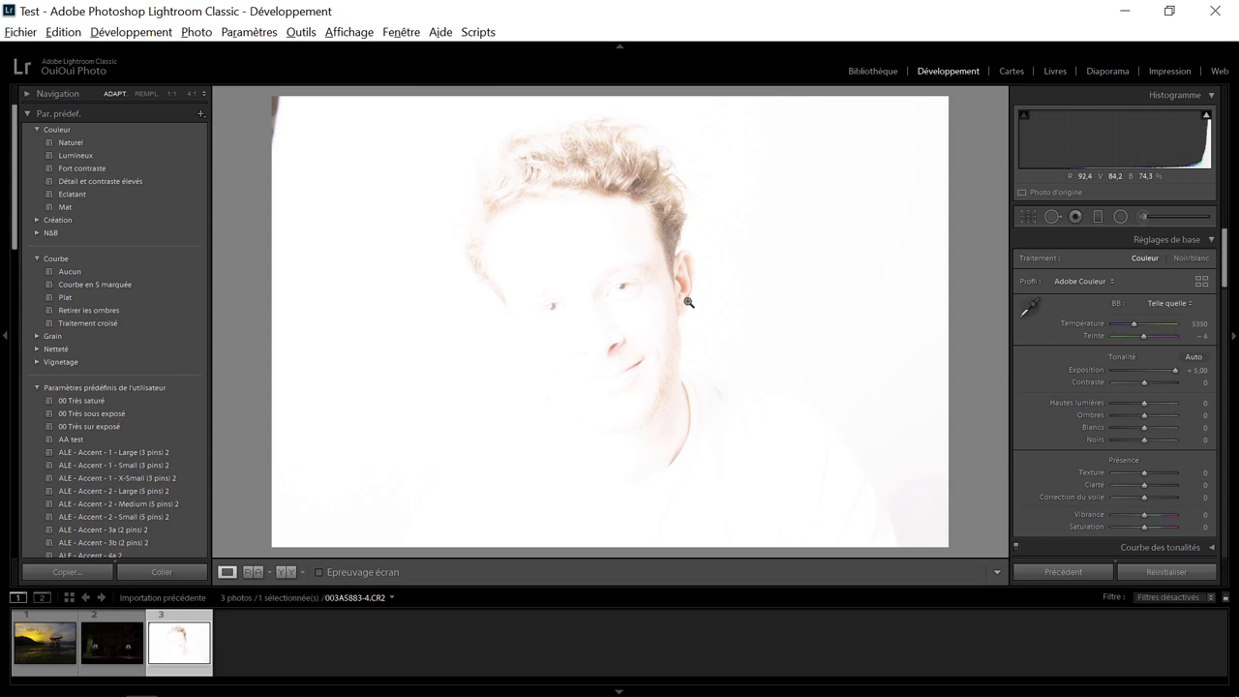
pyautogui.click(871, 71)
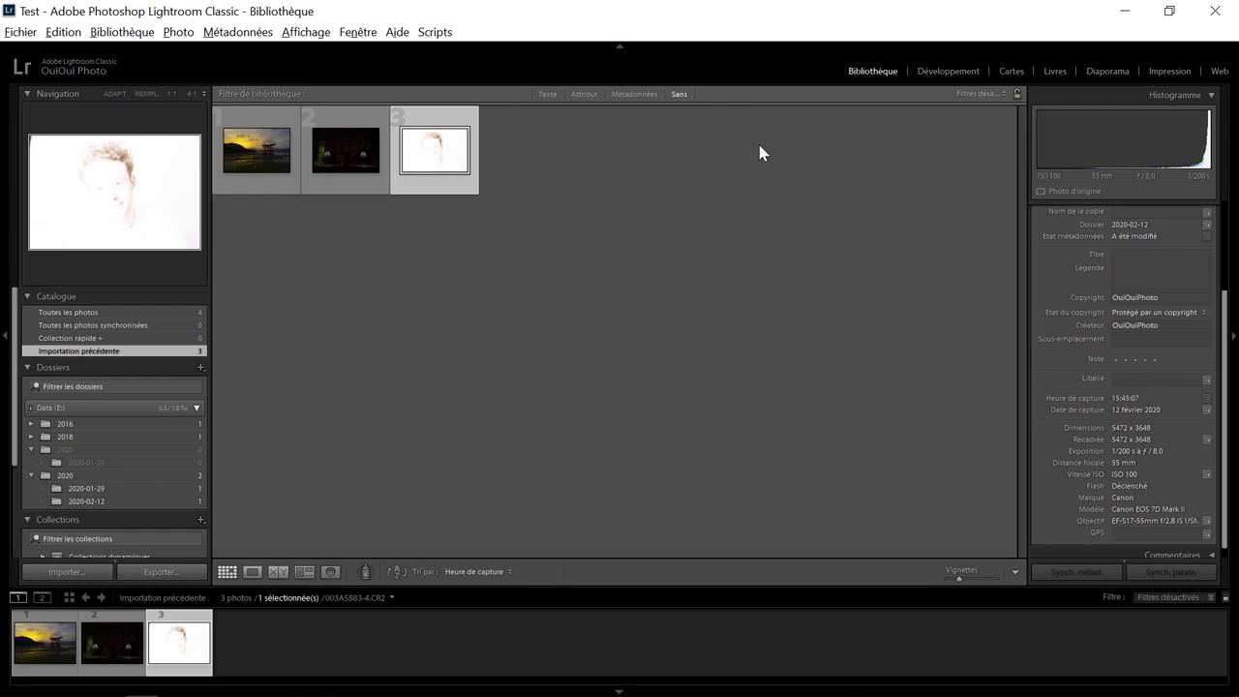
pyautogui.click(63, 32)
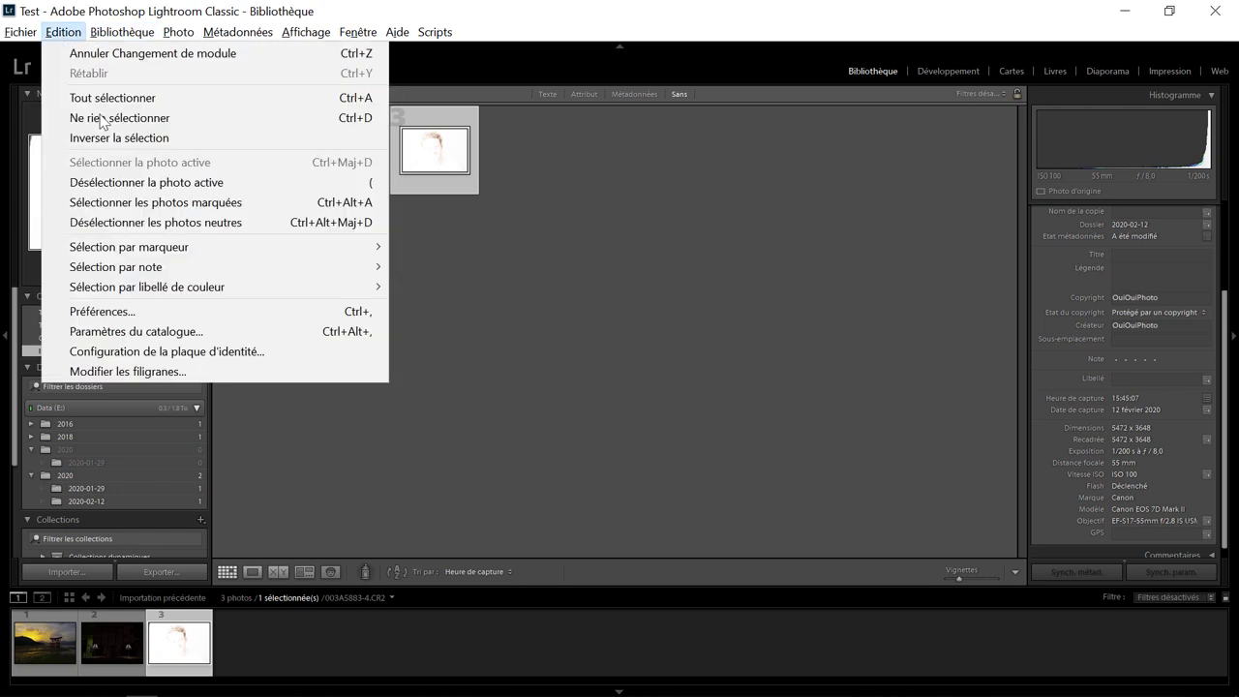
pyautogui.click(133, 311)
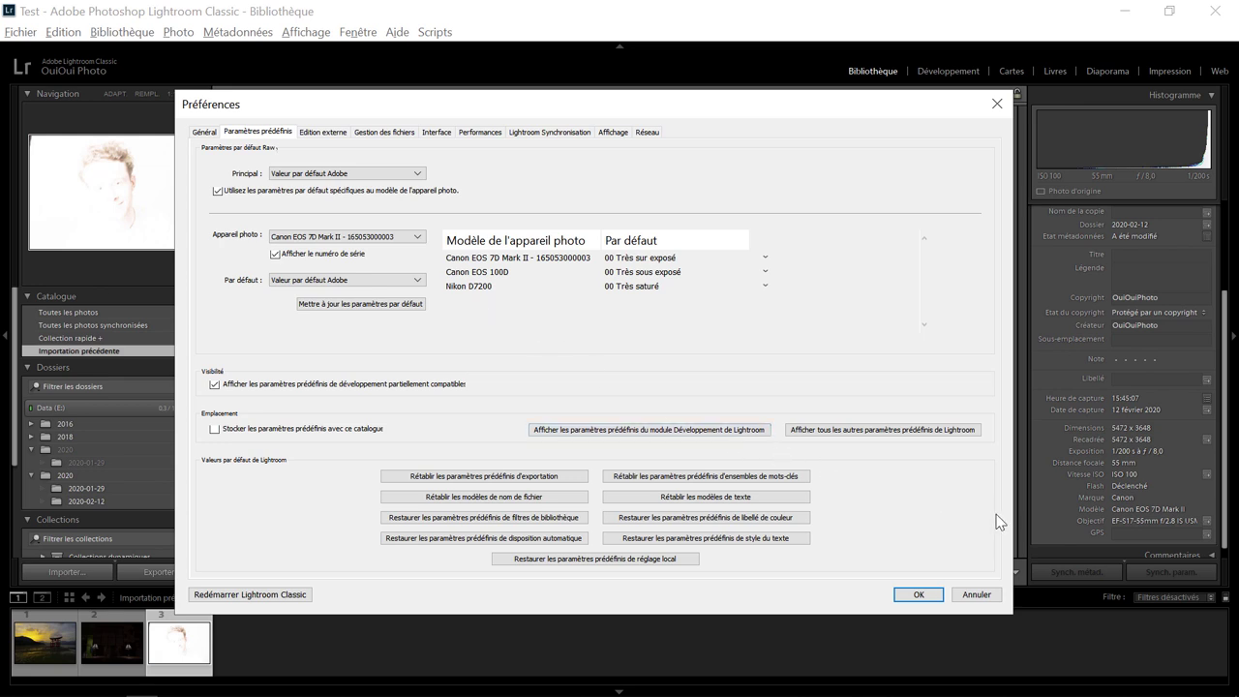
pyautogui.click(977, 596)
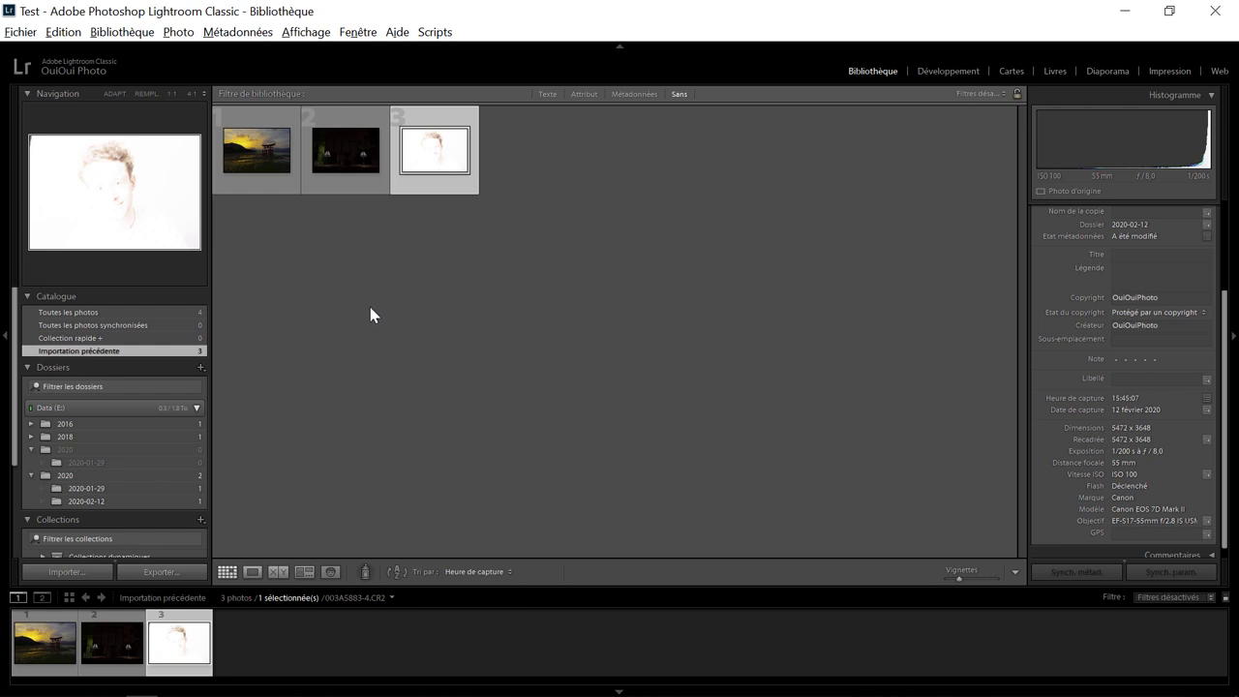
pyautogui.click(63, 32)
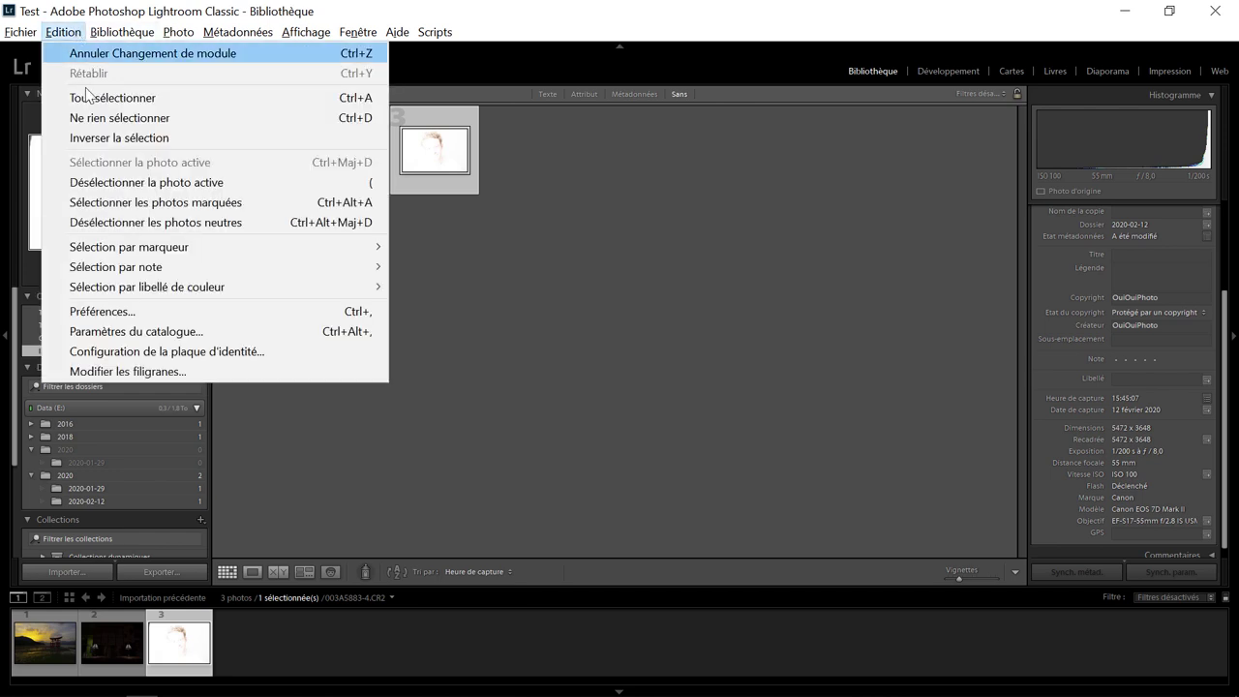
pyautogui.click(123, 312)
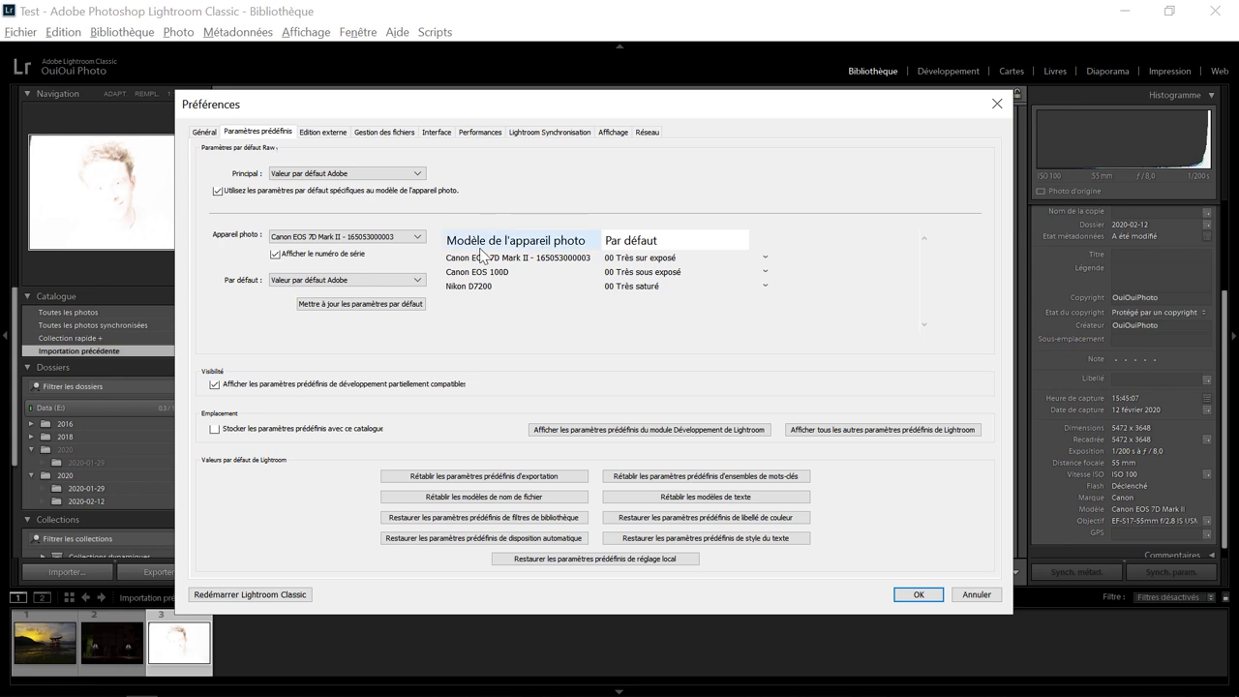
pyautogui.click(919, 595)
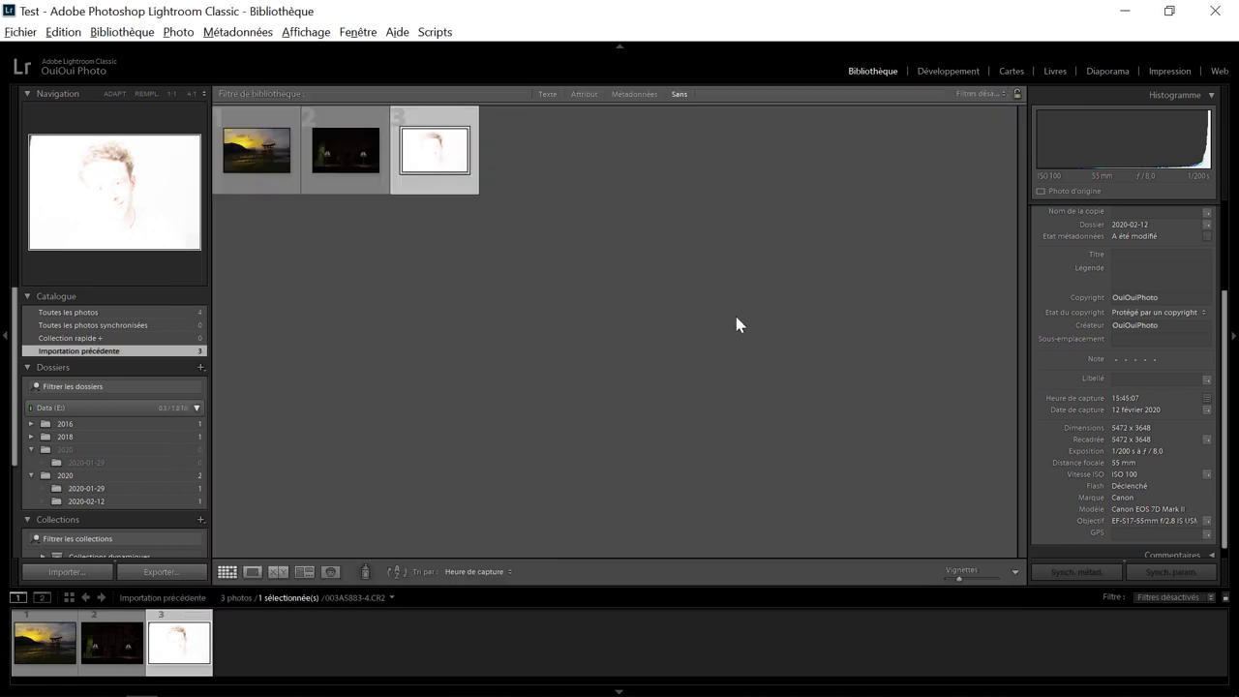